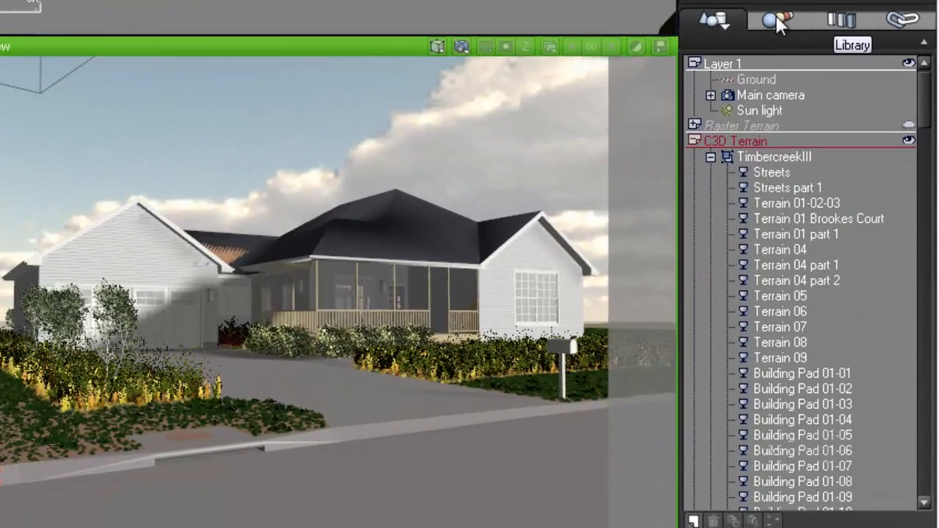
- View the materials, library and links listings of the scene and return to the objects listing
left_click(778, 20)
left_click(839, 21)
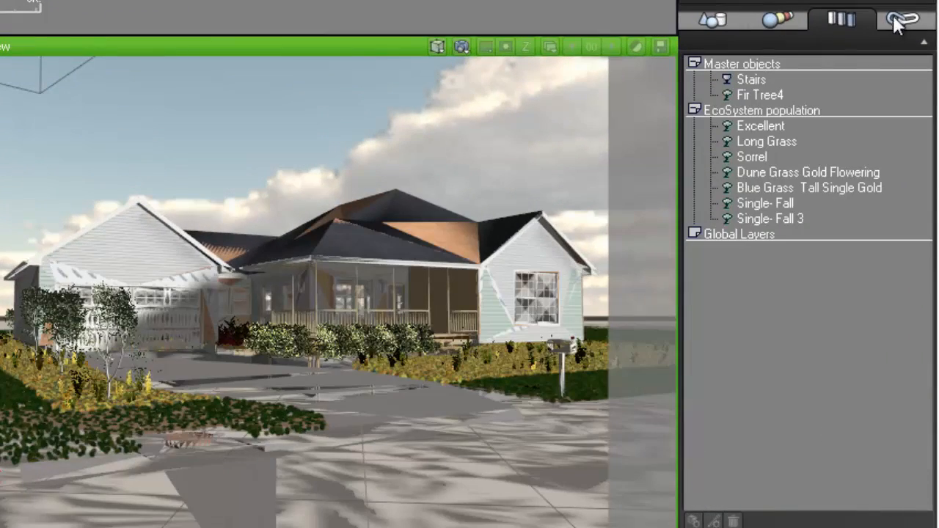
left_click(903, 21)
left_click(713, 20)
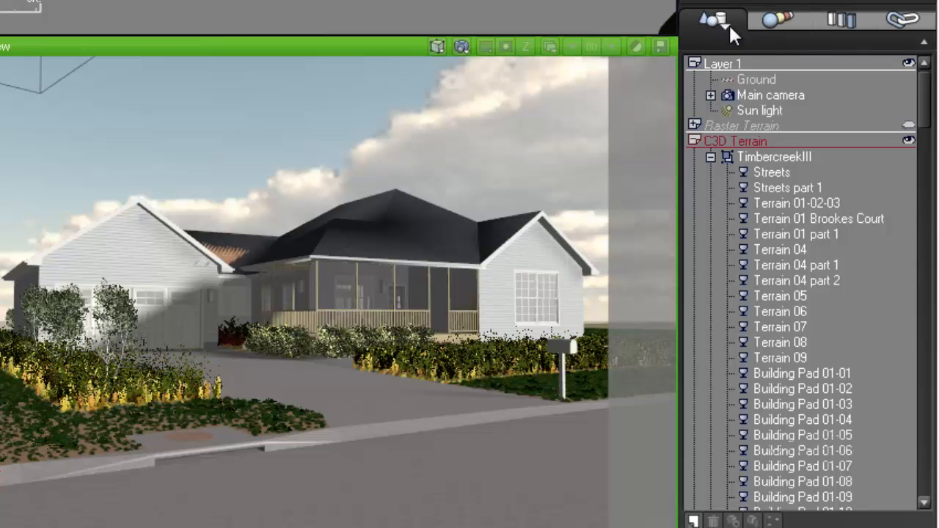
- Sort the scene's object list by names, followed by sorting it by sizes
left_click(724, 27)
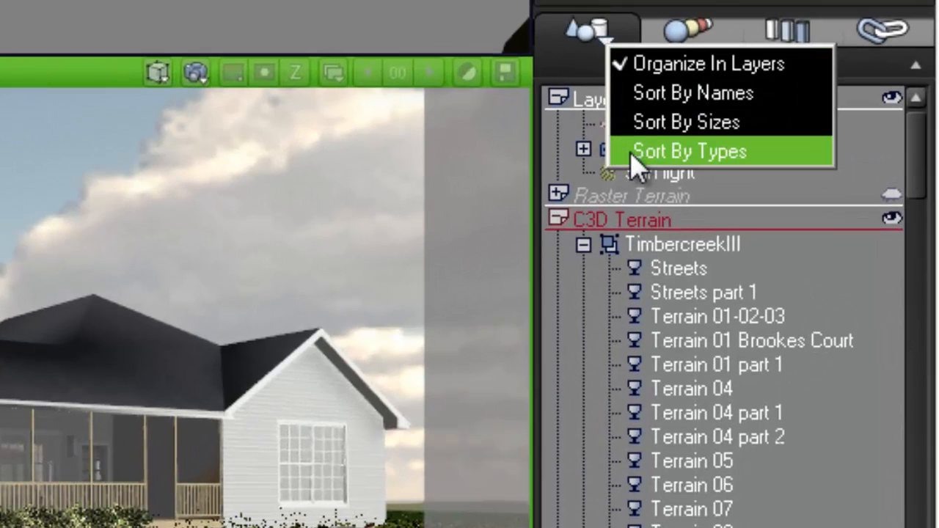
left_click(640, 92)
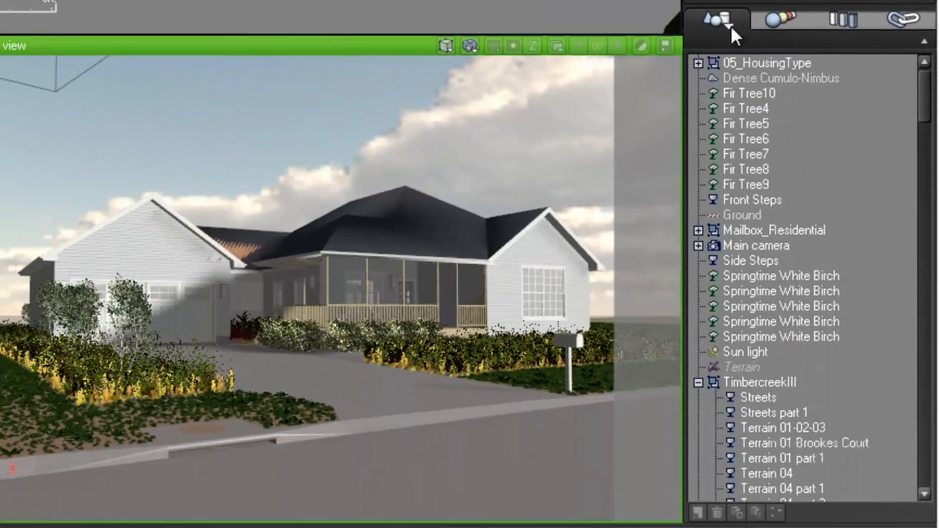
left_click(624, 37)
left_click(747, 75)
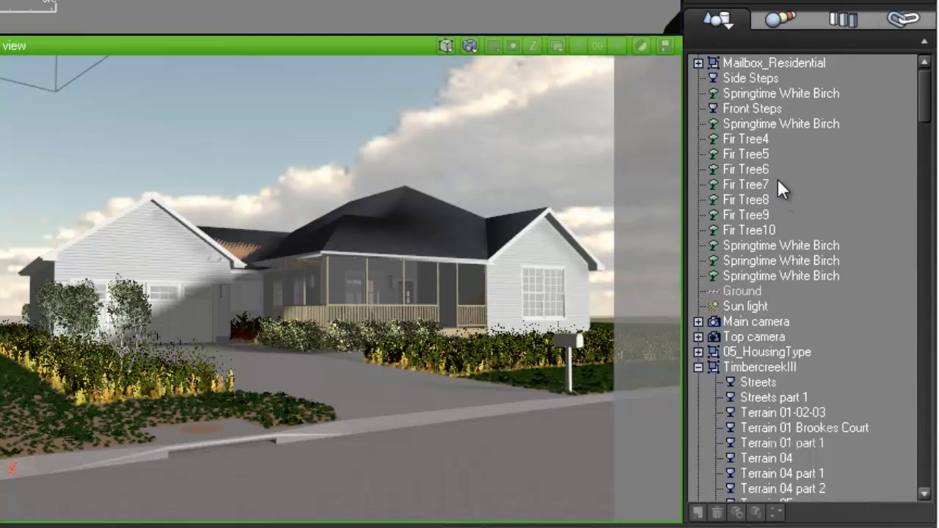
left_click_drag(927, 97, 931, 62)
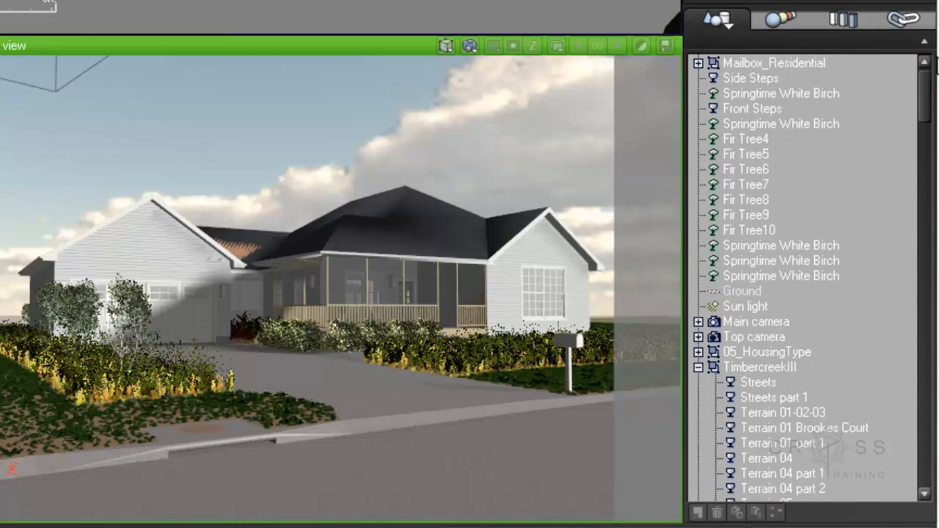
- Collapse the TimbercreekIII group and compare the size-sorted objects by selecting Mailbox_Residential, TimbercreekIII and Dense Cumulo-Nimbus in turn
left_click(729, 26)
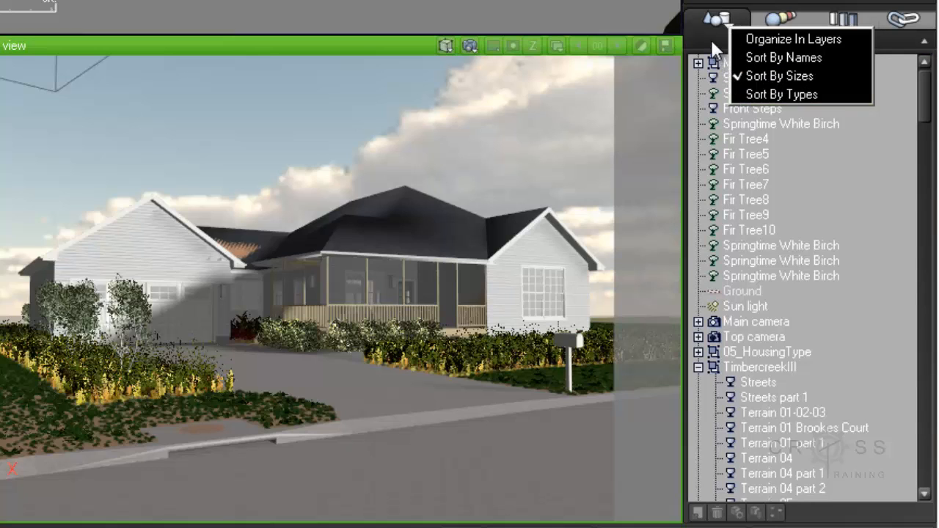
left_click(711, 40)
left_click(755, 63)
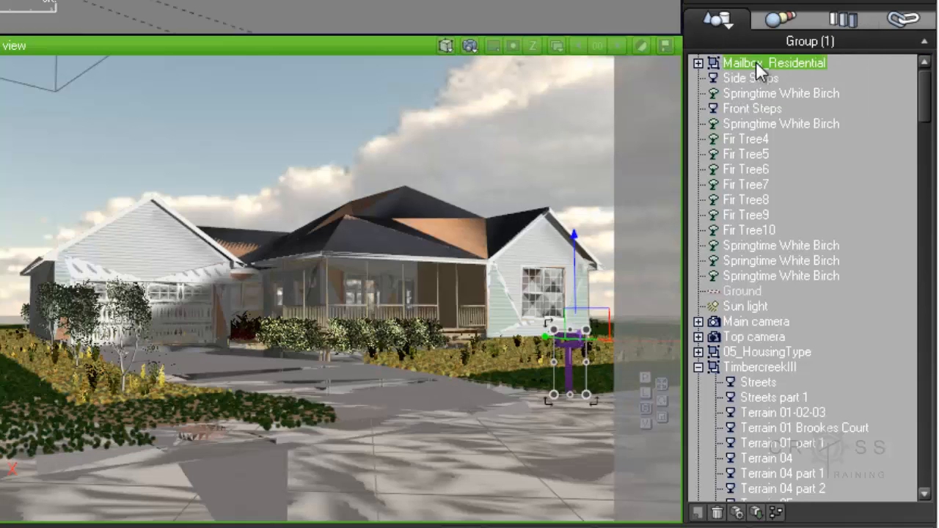
scroll(776, 220, "down", 4)
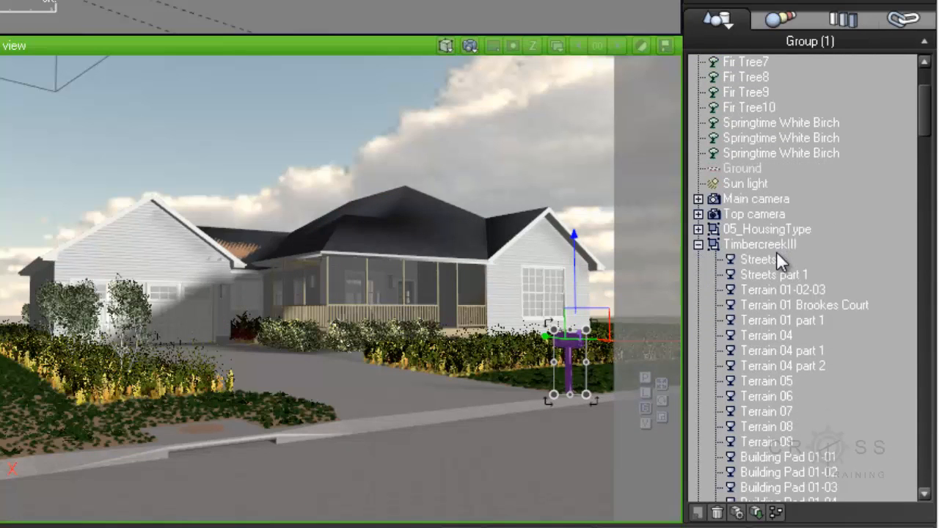
left_click(698, 184)
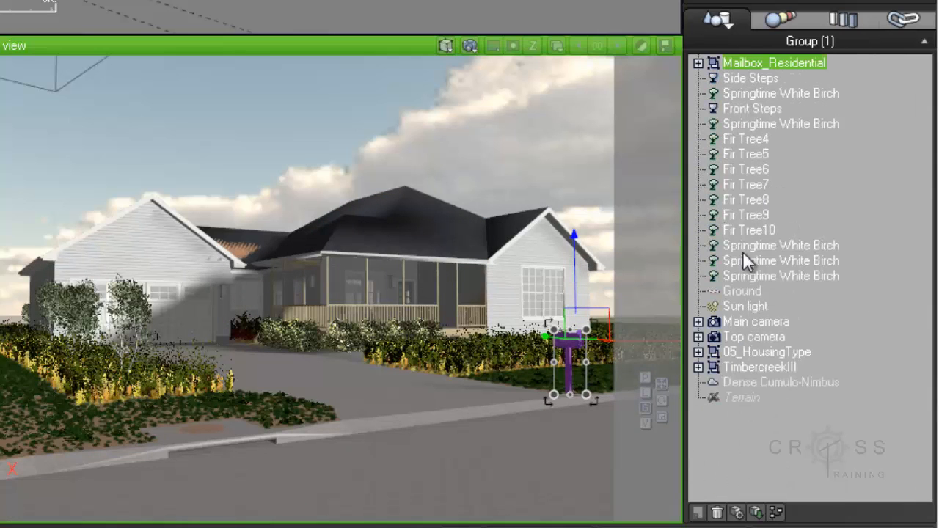
left_click(785, 367)
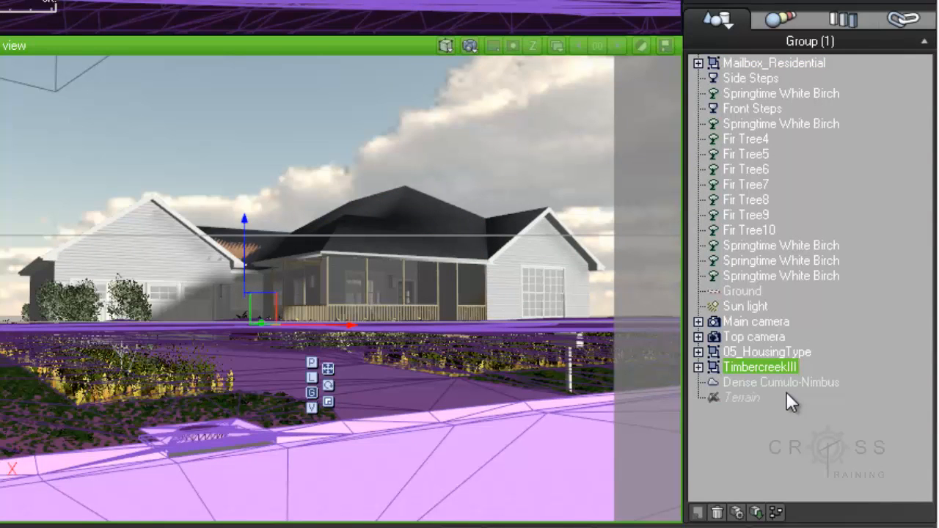
left_click(785, 385)
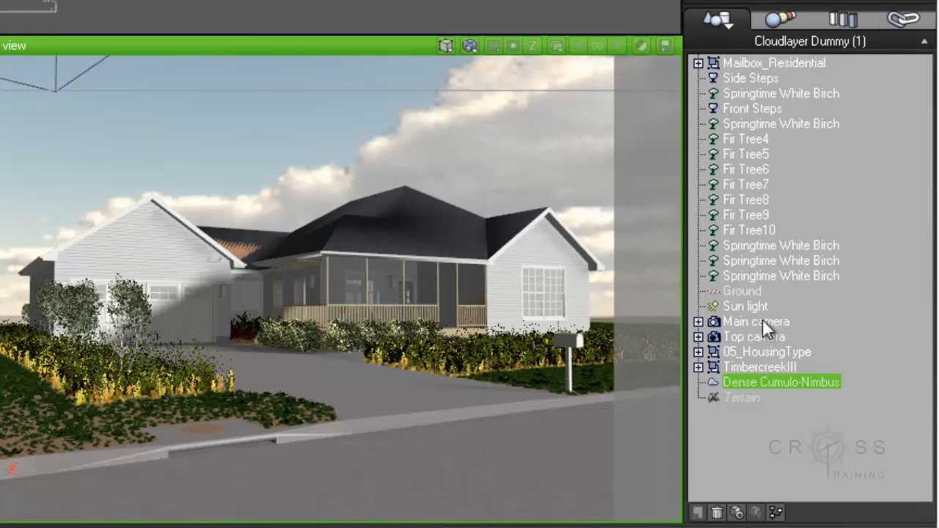
left_click(742, 63)
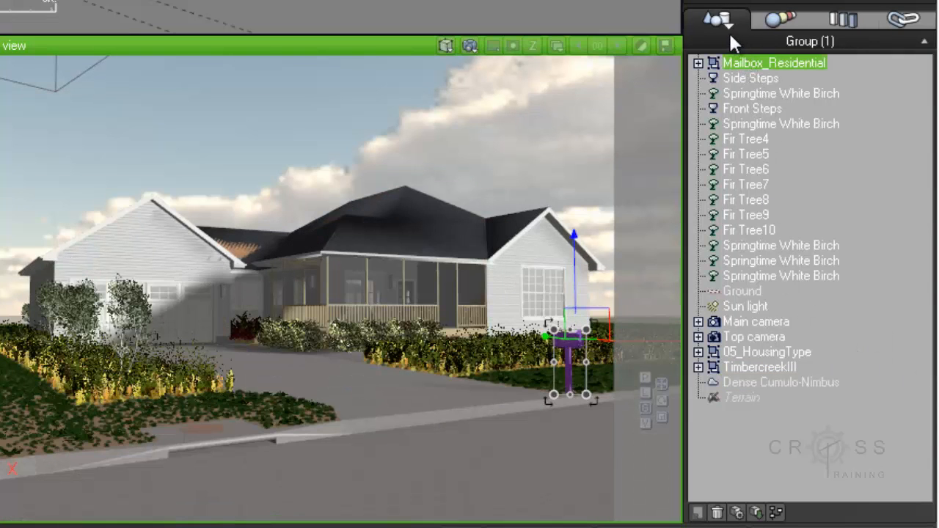
- Sort the object list by types, switch it back to being organized in layers, and clear the selection
left_click(729, 30)
left_click(755, 92)
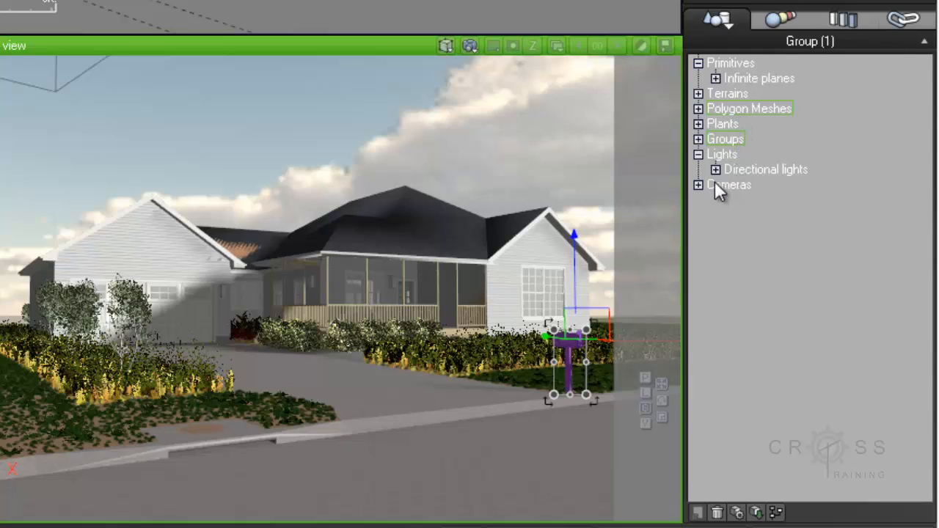
left_click(731, 35)
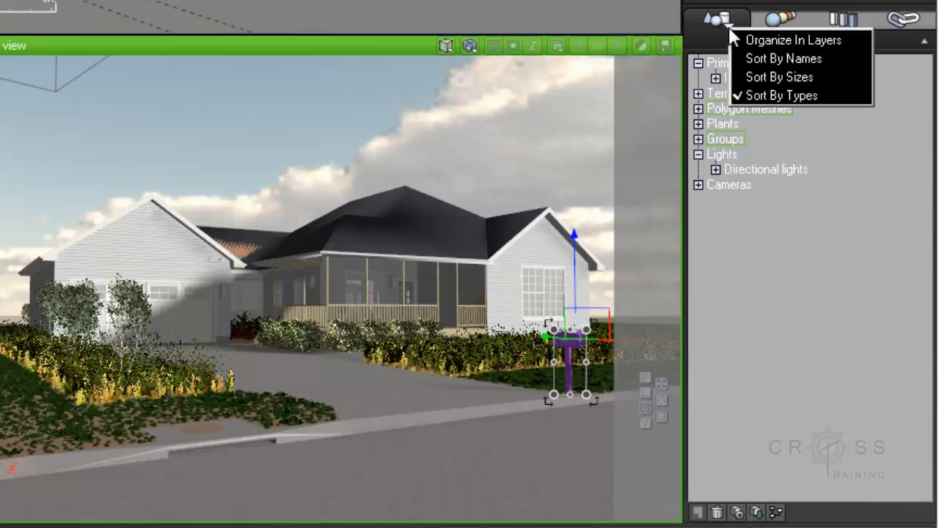
left_click(759, 40)
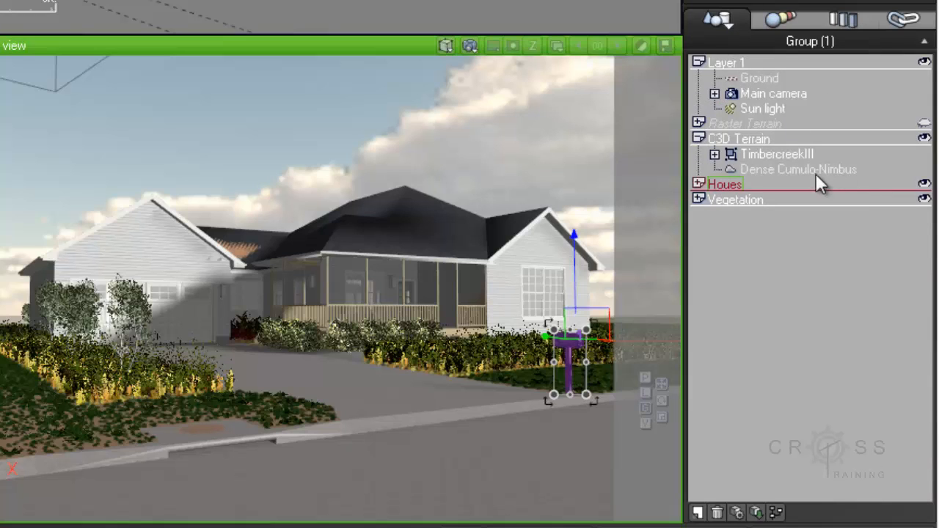
left_click(728, 38)
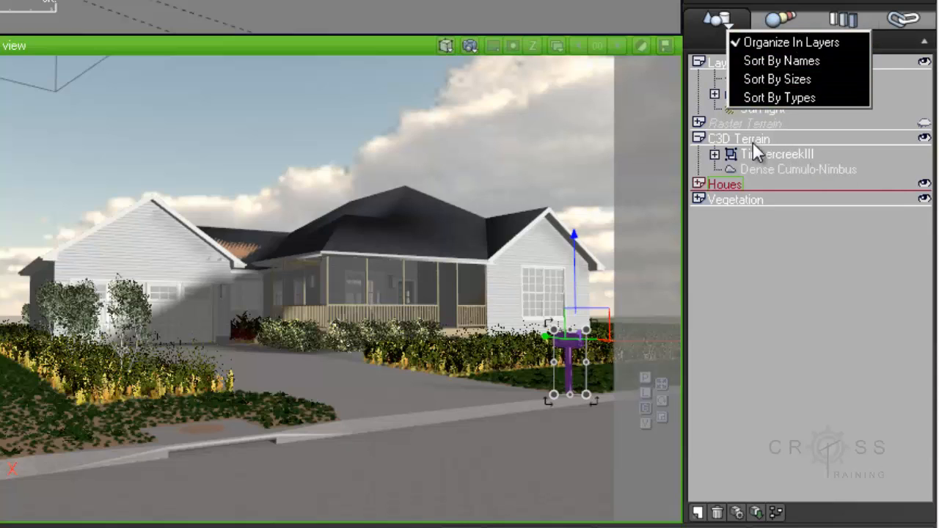
left_click(785, 336)
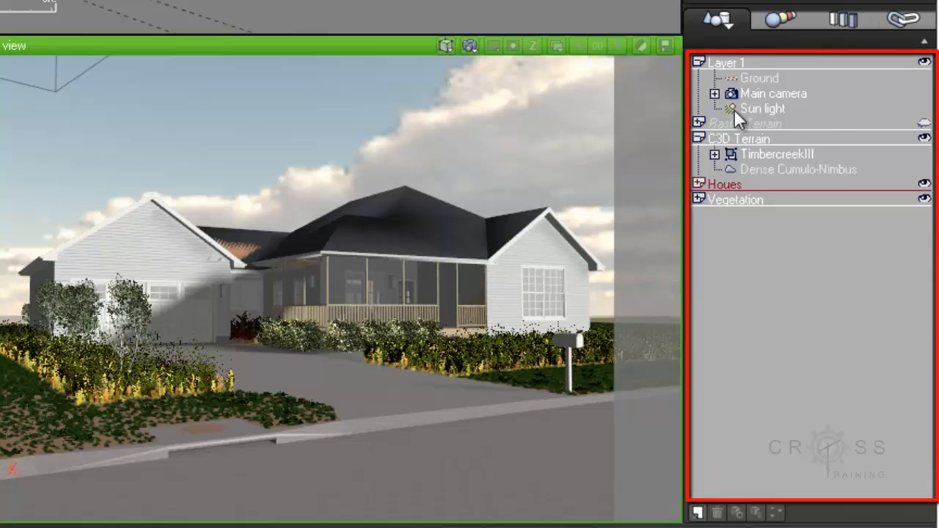
- Inspect the object types of Main camera, the TimbercreekIII group and its Streets and Streets part 1 meshes, leaving the group collapsed
left_click(762, 94)
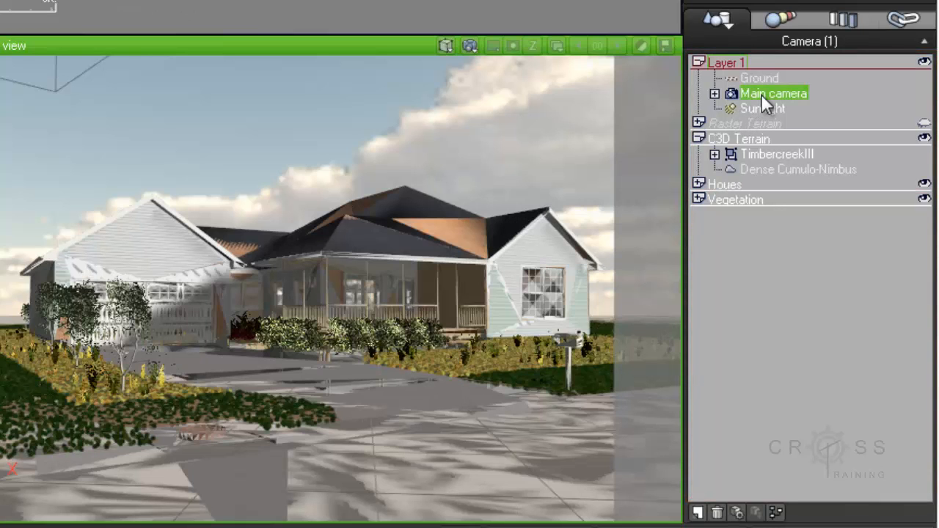
left_click(760, 152)
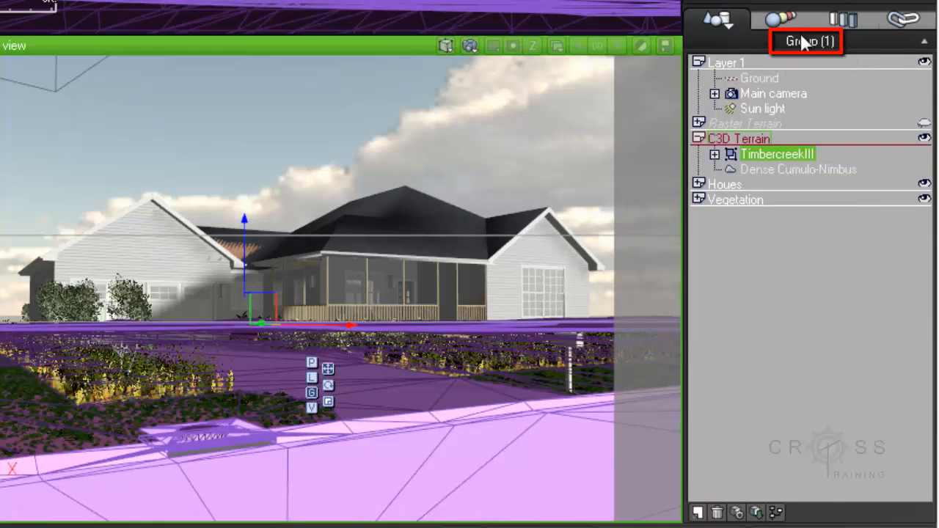
left_click(714, 154)
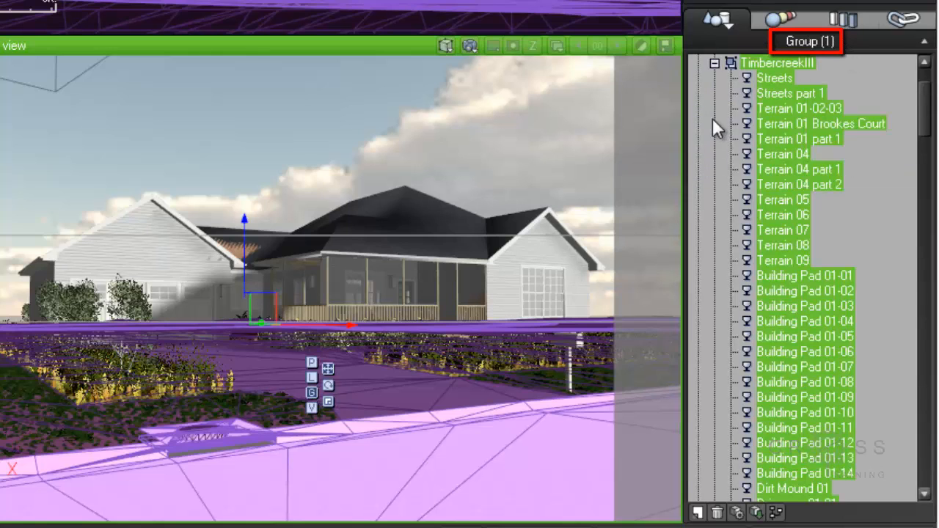
left_click(769, 79)
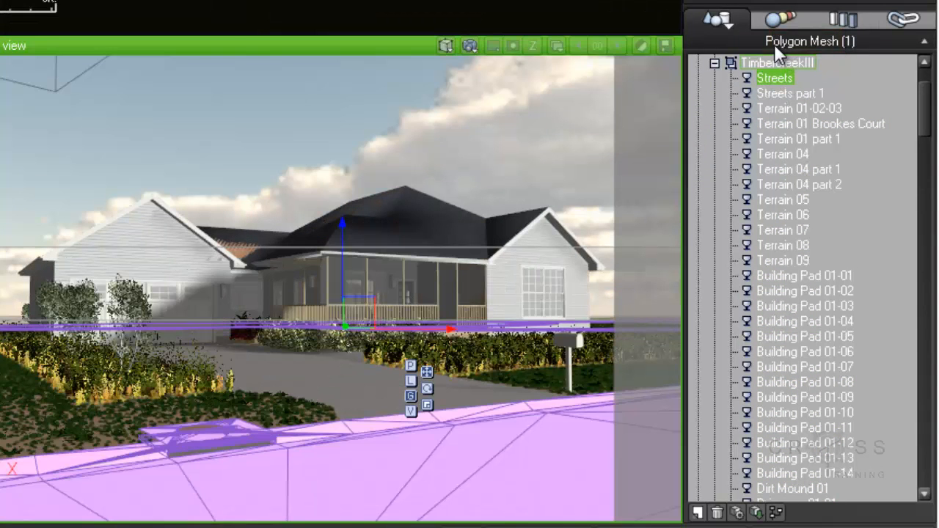
left_click(787, 92)
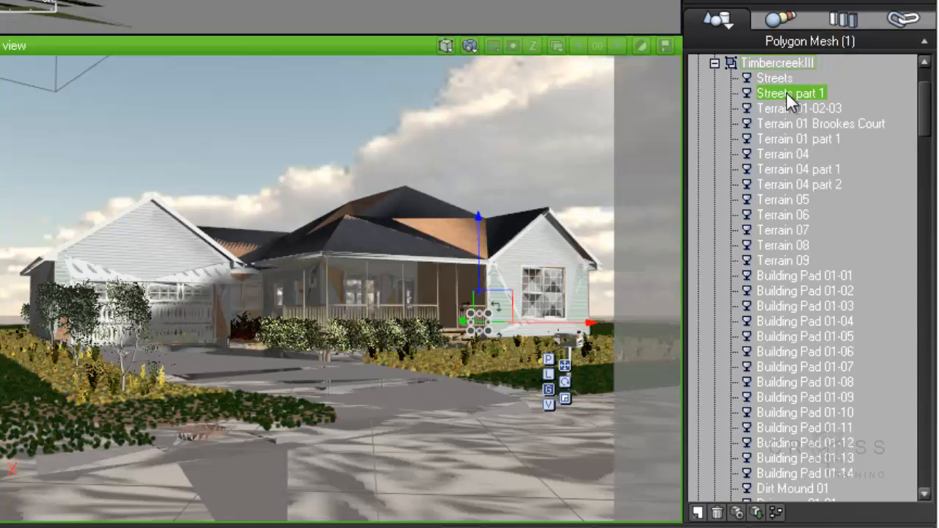
left_click(714, 63)
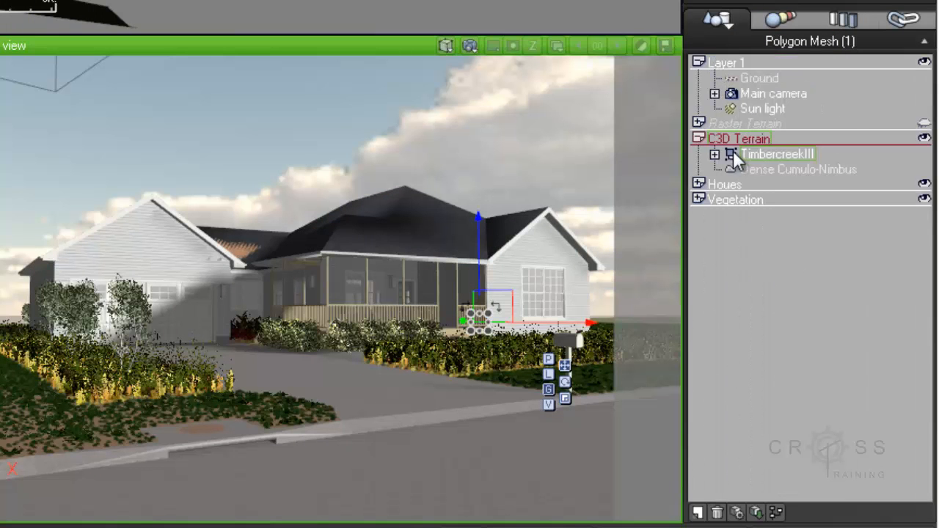
- Inspect the object types of Dense Cumulo-Nimbus and of 05_HousingType and Front Steps on the Houes layer
left_click(754, 169)
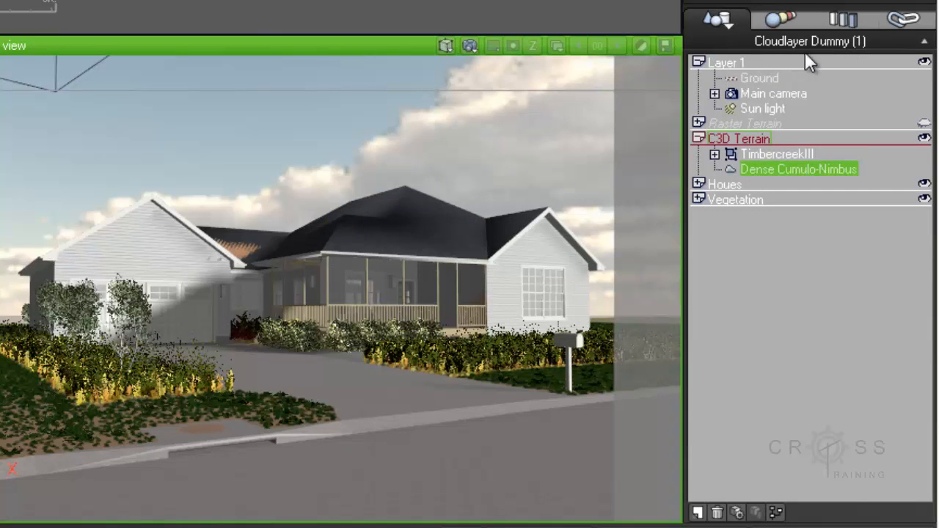
left_click(699, 184)
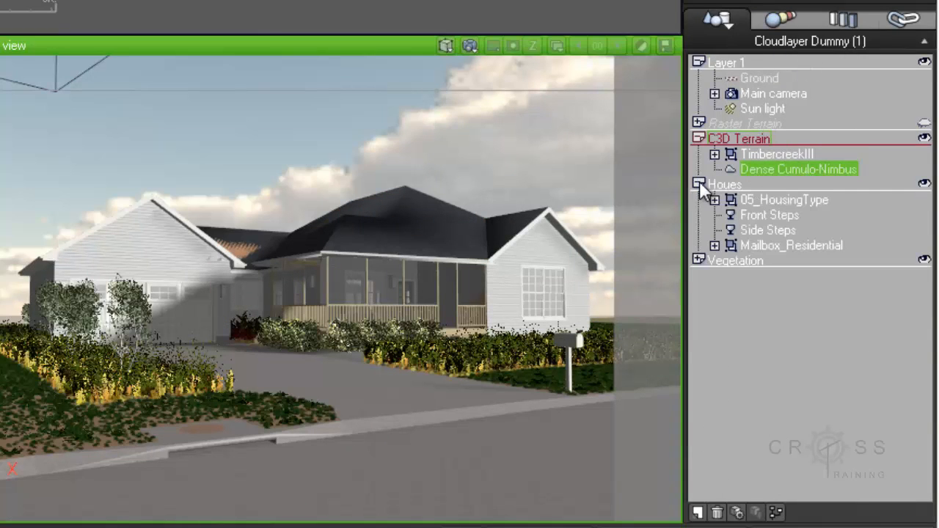
left_click(755, 202)
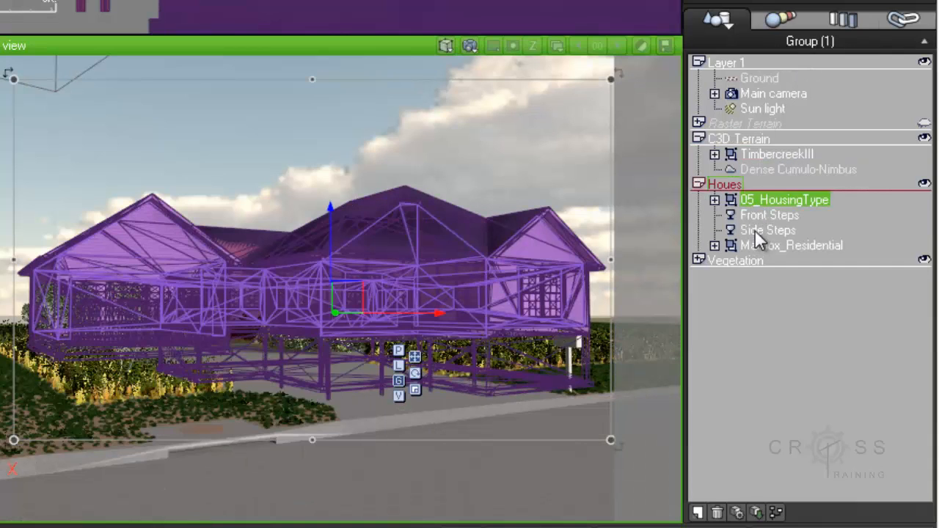
left_click(763, 214)
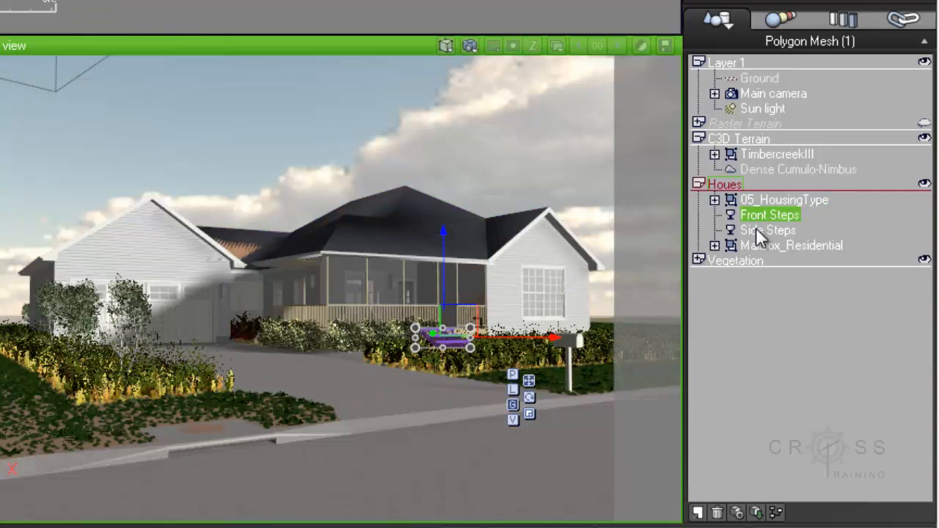
- Expand the Raster Terrain layer instead of Houes and select everything on the C3D Terrain layer
left_click(699, 185)
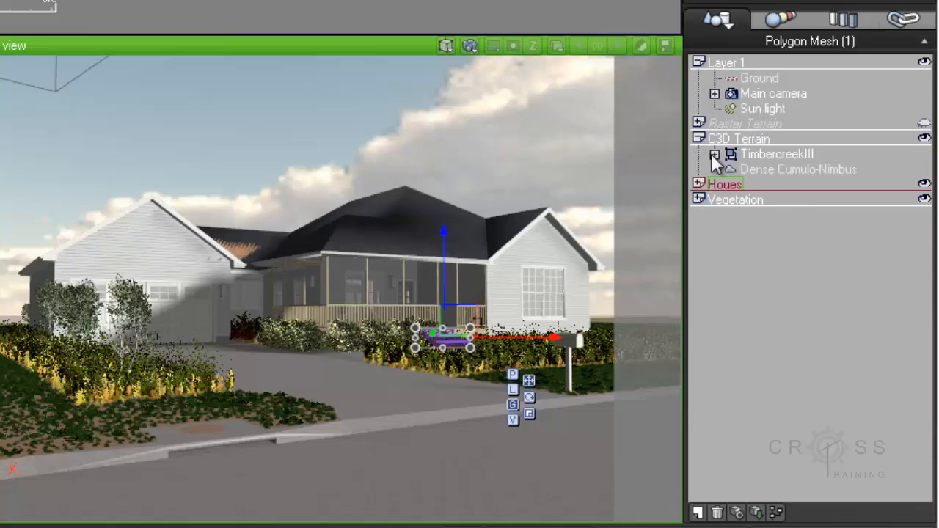
left_click(698, 123)
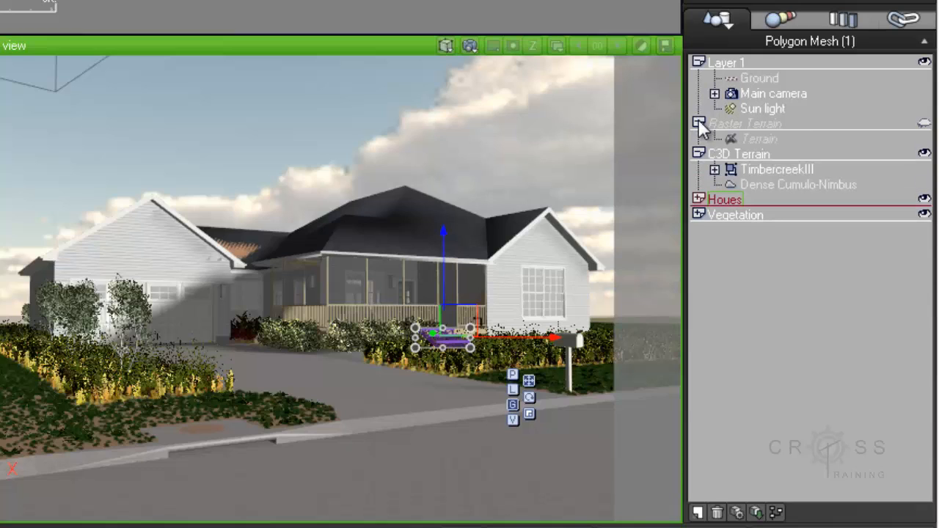
left_click(747, 153)
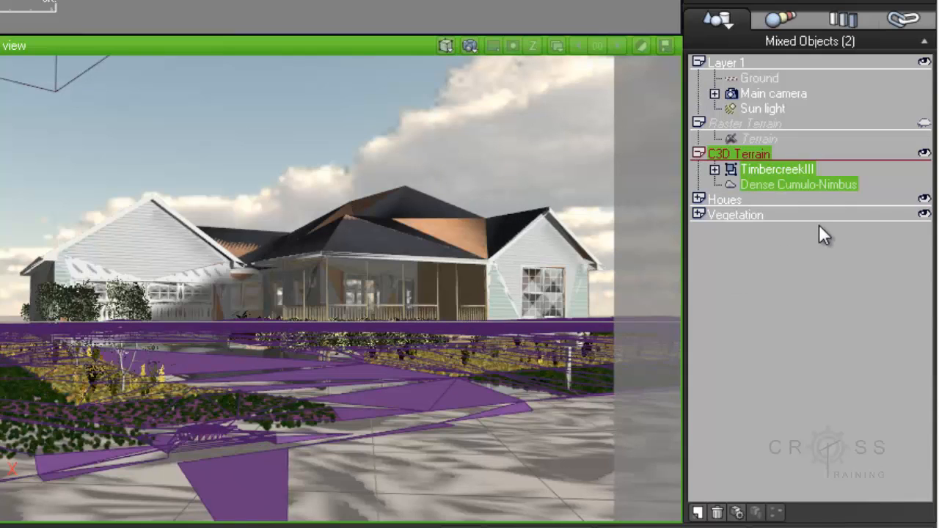
- Expand the Houes layer and select 05_HousingType, Front Steps, Side Steps and Mailbox_Residential in turn to locate each in the scene
left_click(699, 199)
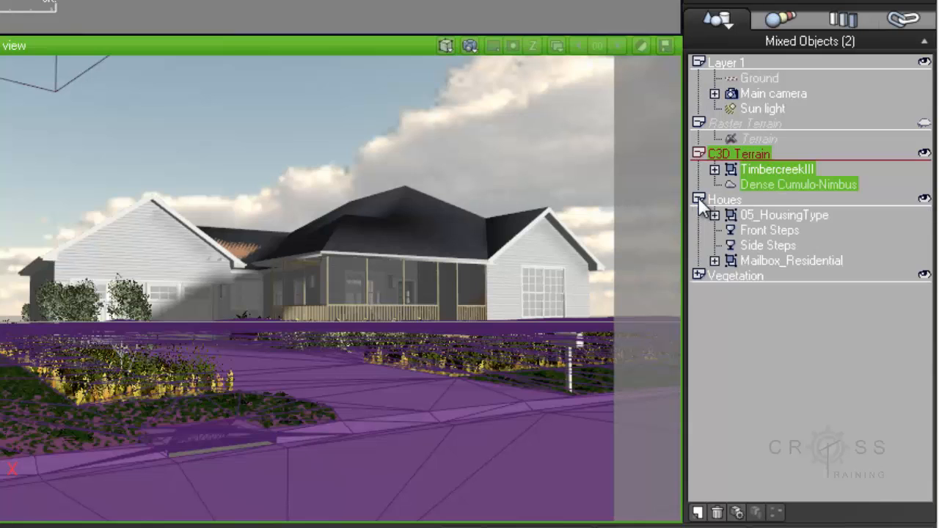
left_click(750, 214)
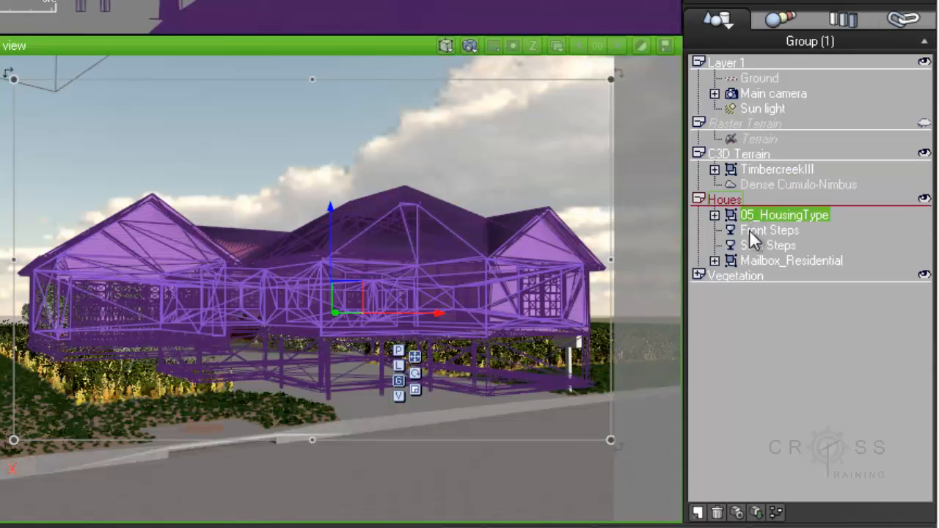
left_click(749, 230)
left_click(747, 245)
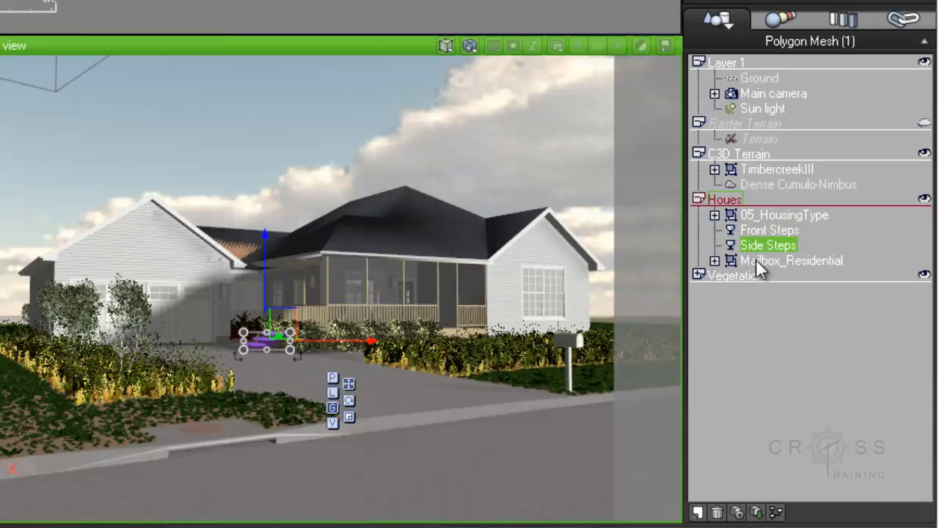
left_click(756, 261)
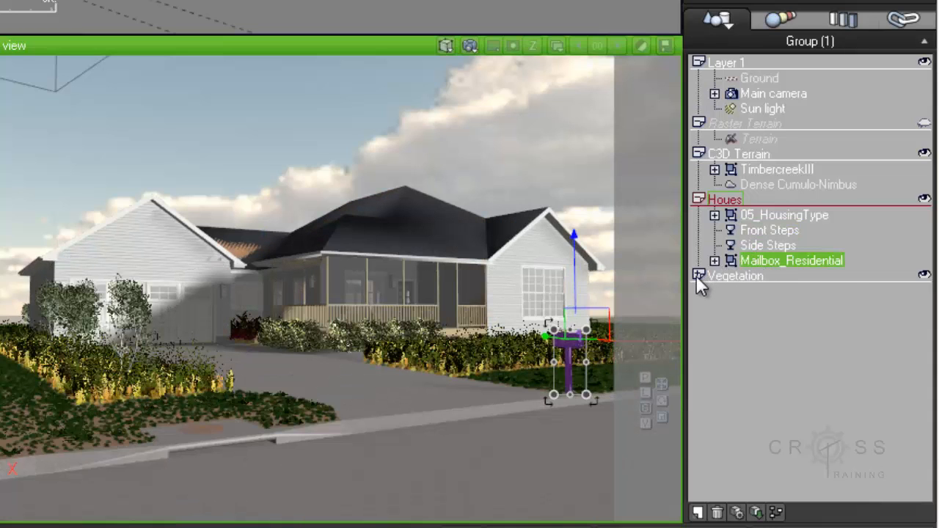
- Expand the Vegetation layer and select the Springtime White Birch plants in turn and Fir Tree4 to locate them in the scene
left_click(698, 275)
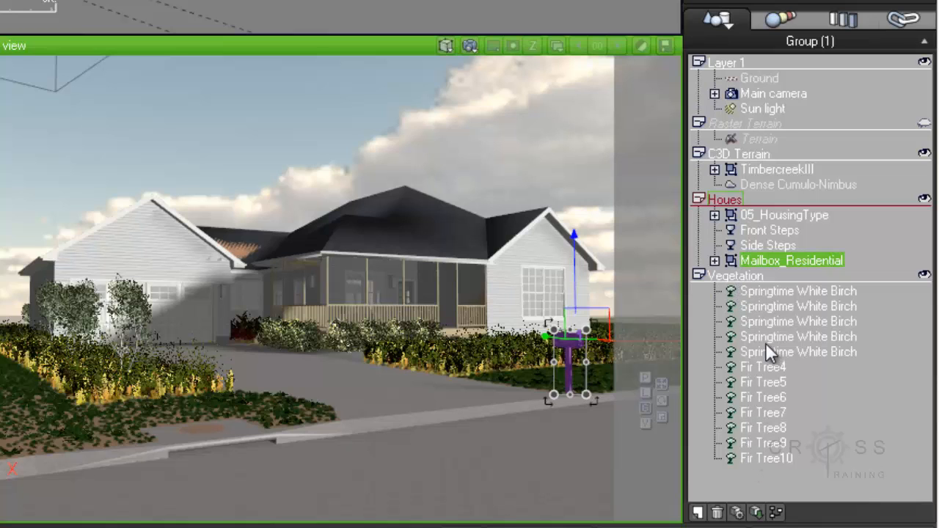
left_click(768, 291)
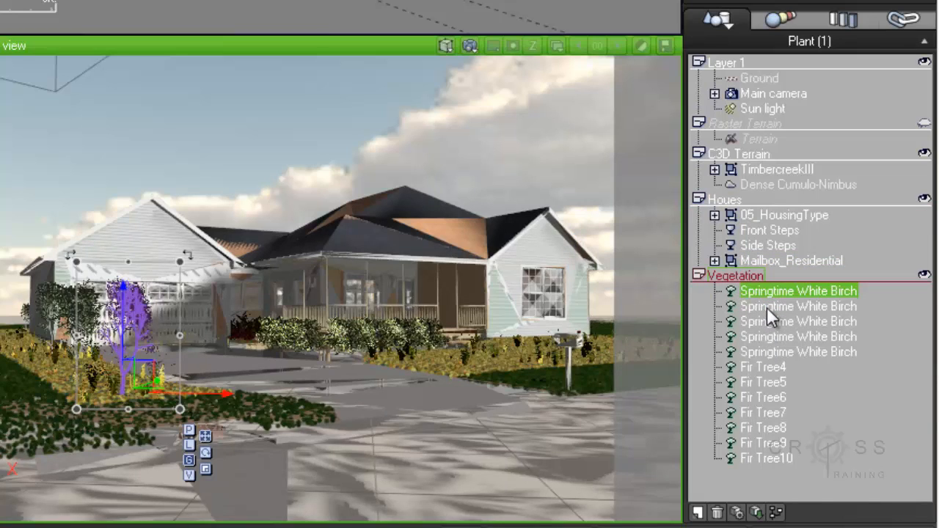
key("Down")
key("Down")
key("Down")
key("Down")
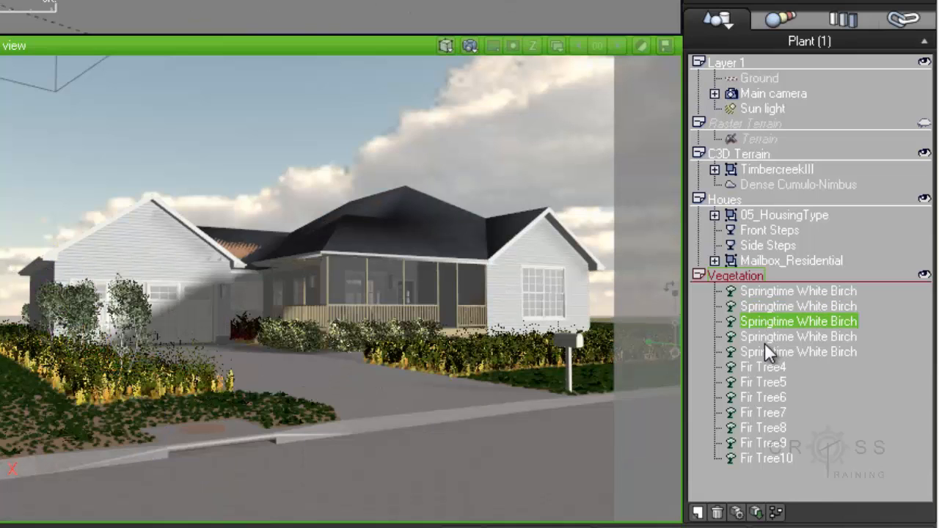
left_click(764, 369)
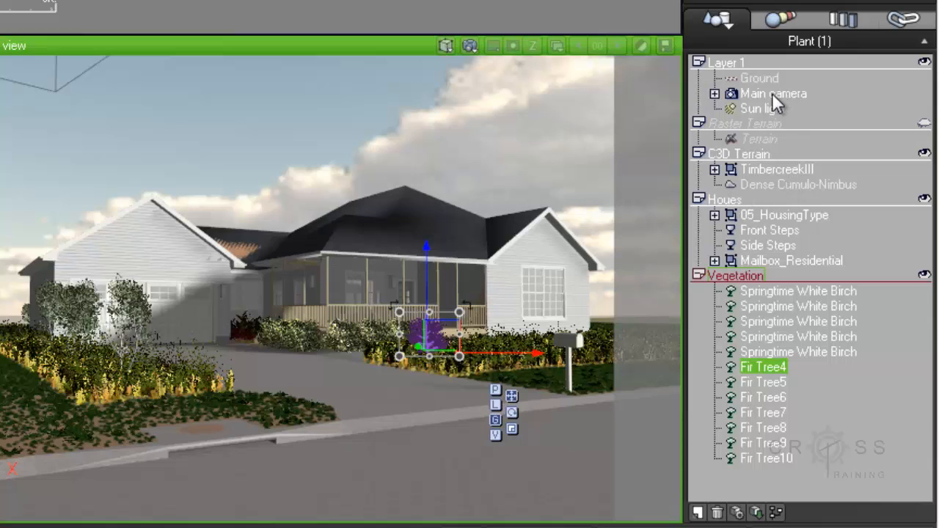
- Collapse and re-expand Layer 1, and open the Layer 1 and C3D Terrain names for editing, leaving both names as they are
left_click(699, 62)
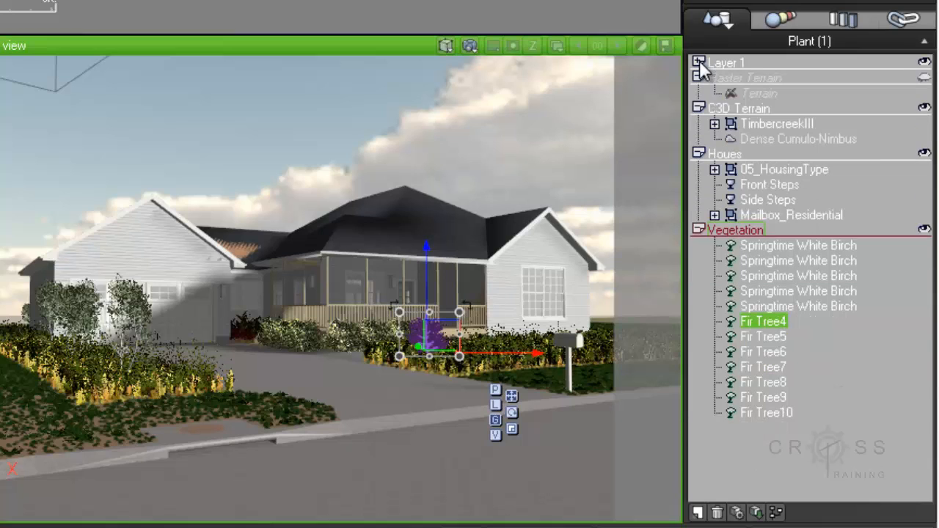
left_click(700, 62)
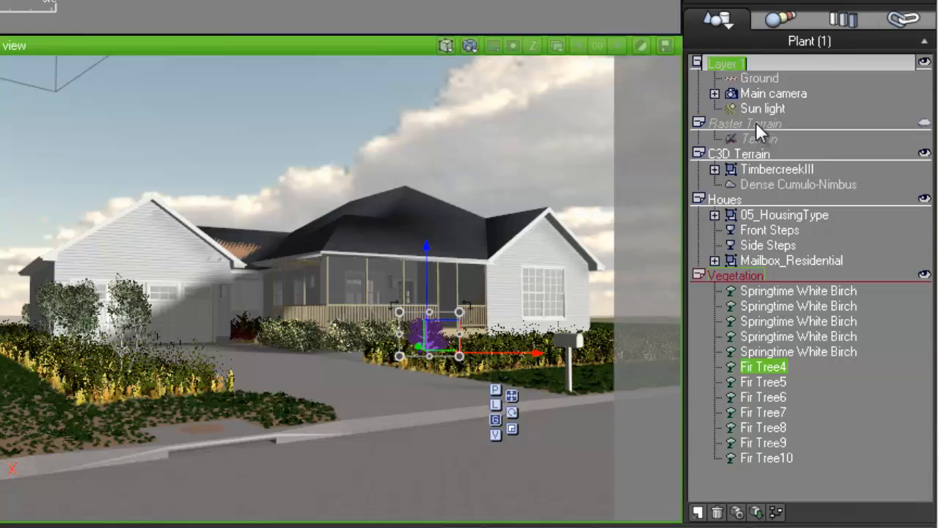
left_click(756, 154)
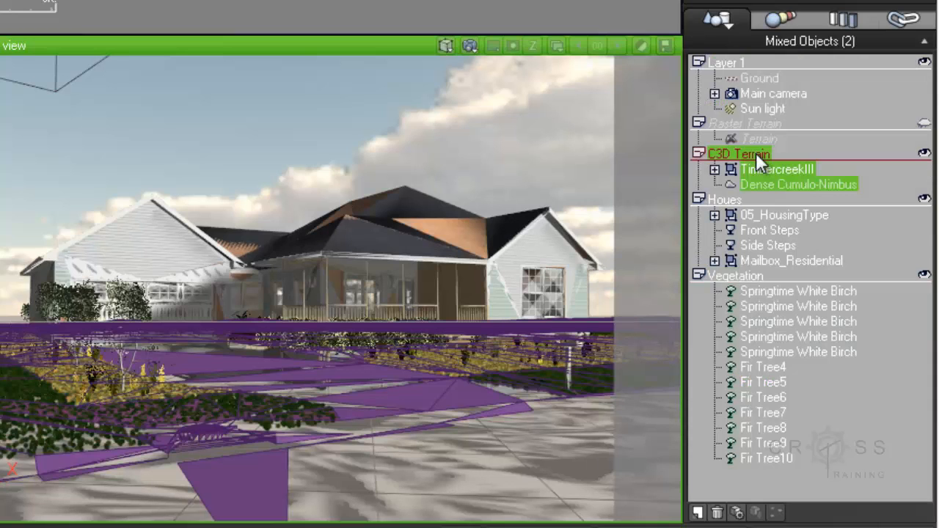
left_click(756, 153)
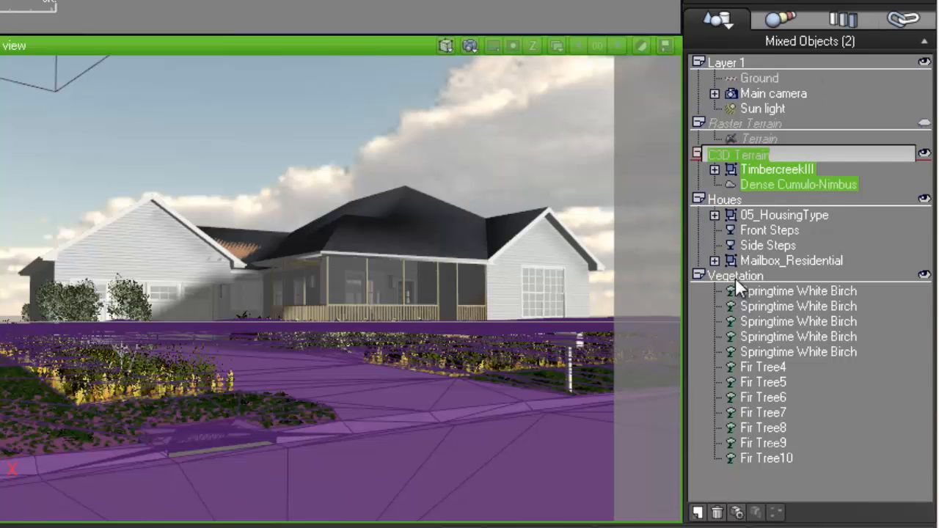
left_click(756, 289)
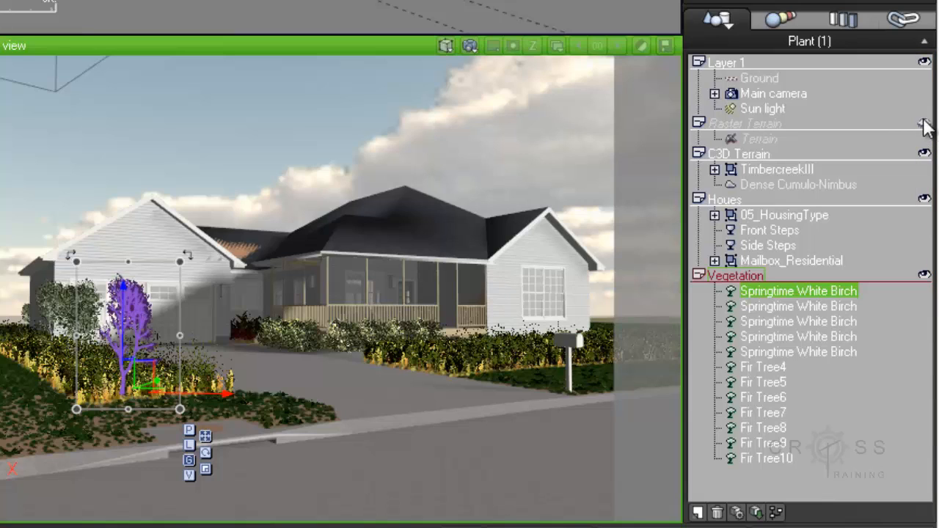
- Cycle Layer 1 through its locked, hidden and visible states, leaving the layer hidden
left_click(924, 62)
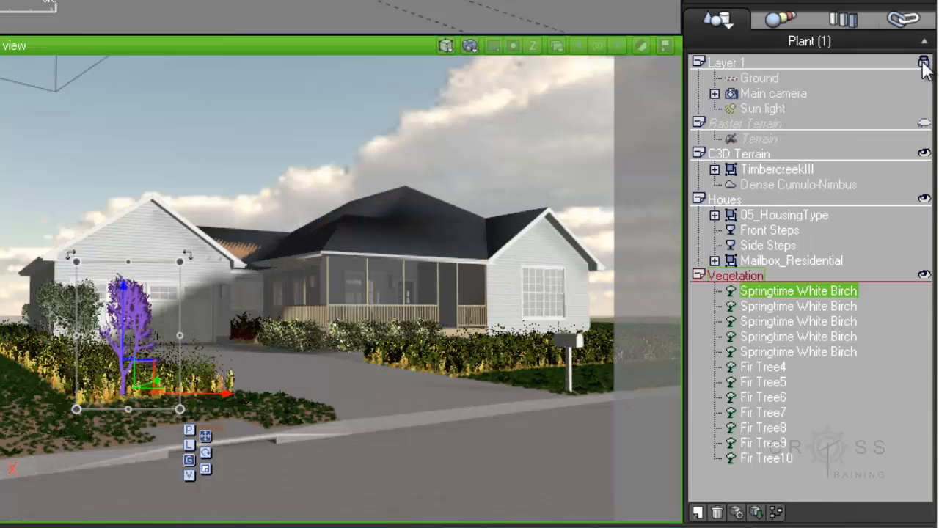
left_click(924, 63)
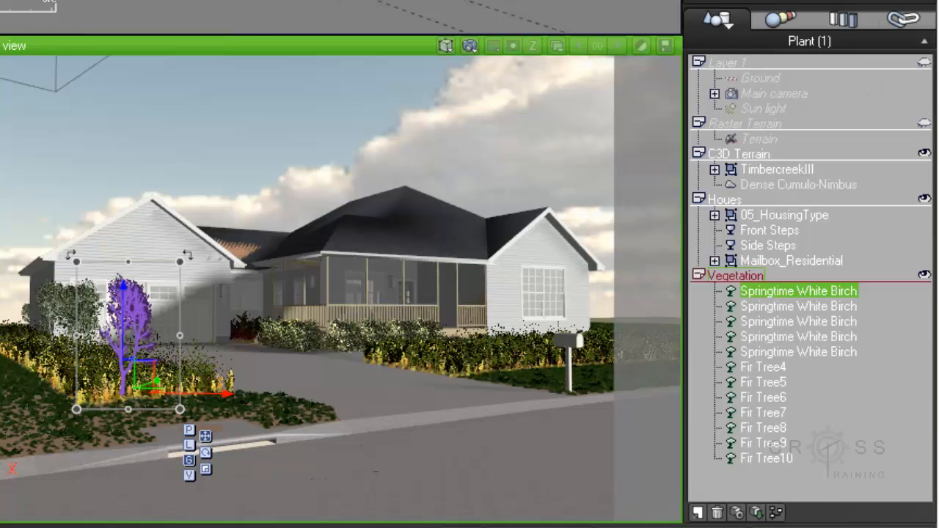
left_click(924, 63)
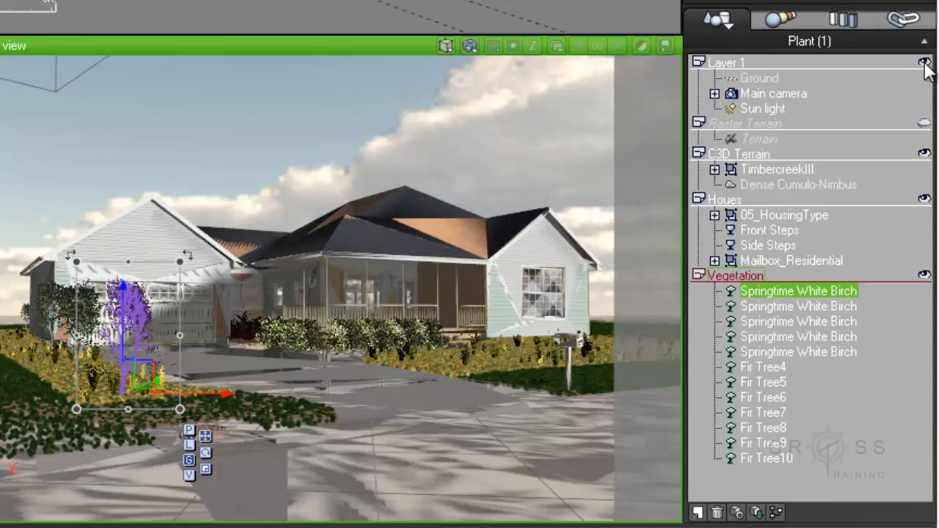
left_click(924, 63)
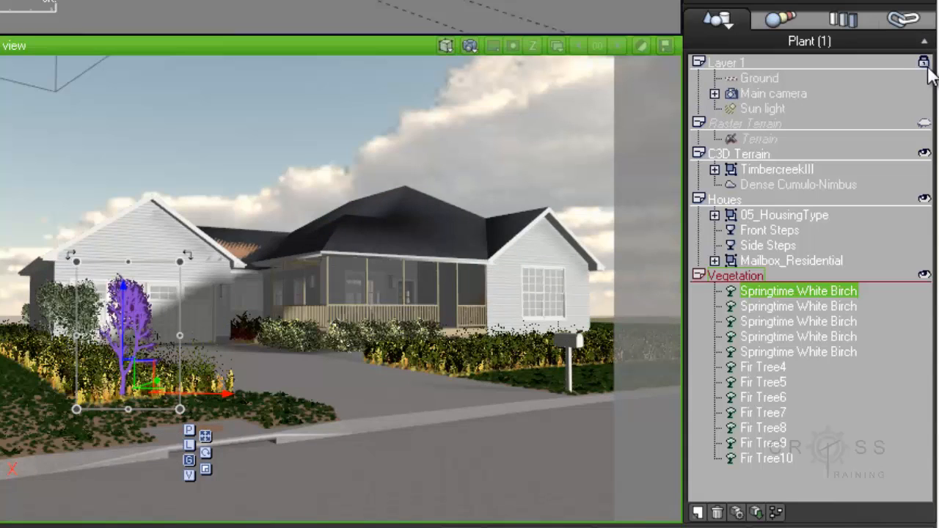
left_click(924, 62)
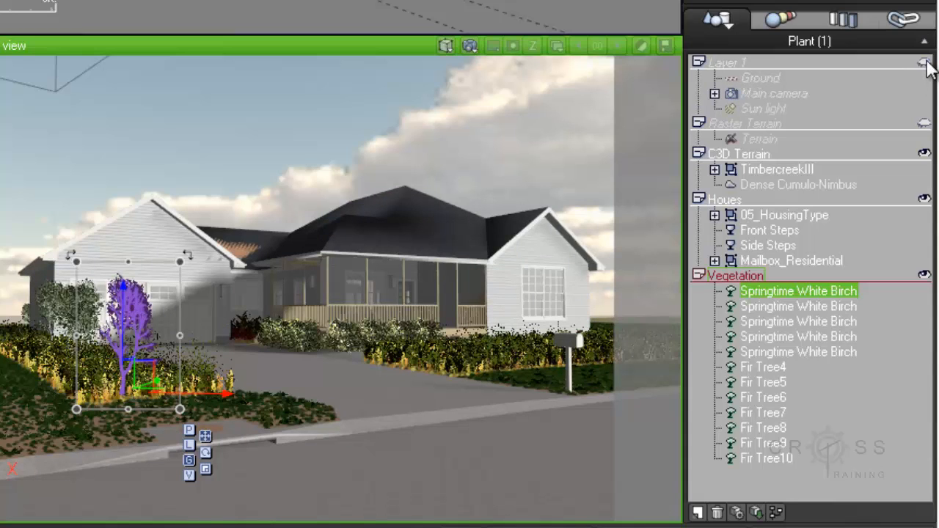
- Select 05_HousingType, lock and hide the Houes layer, and make that layer visible again
left_click(793, 215)
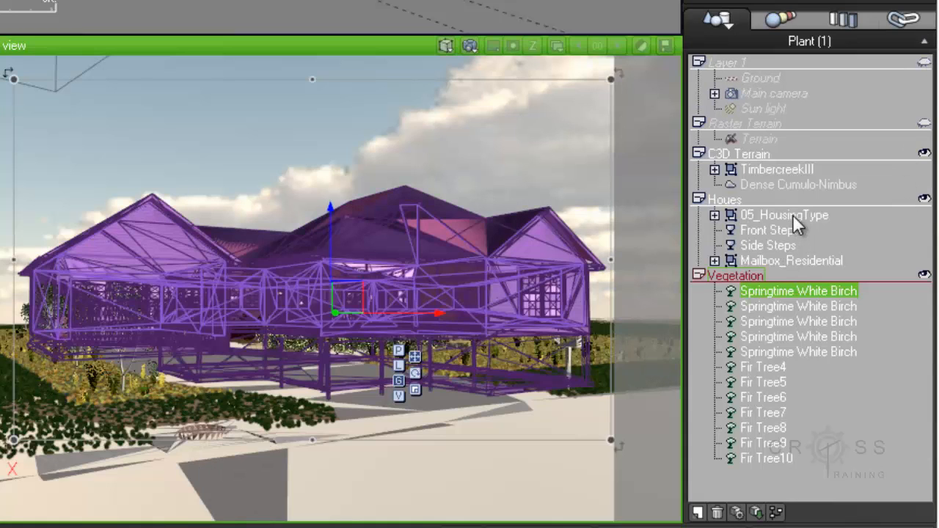
left_click(924, 200)
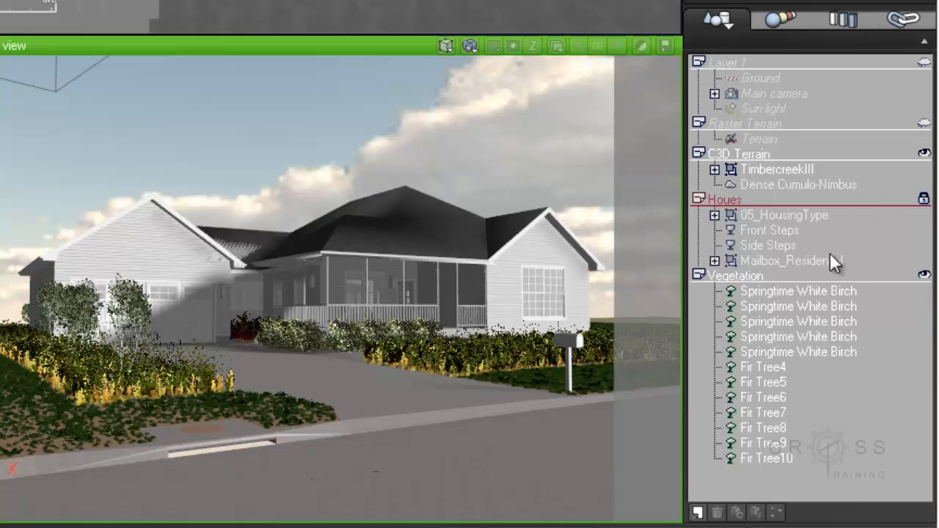
left_click(923, 199)
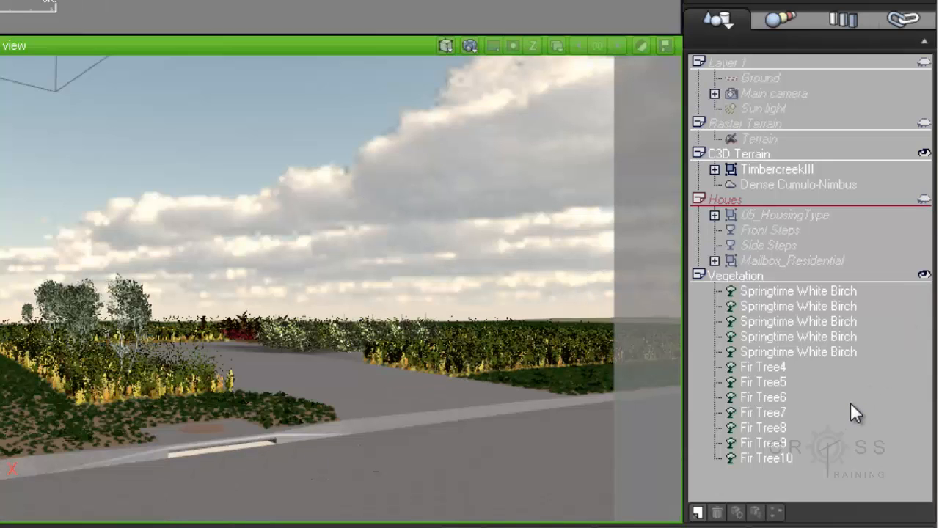
left_click(924, 199)
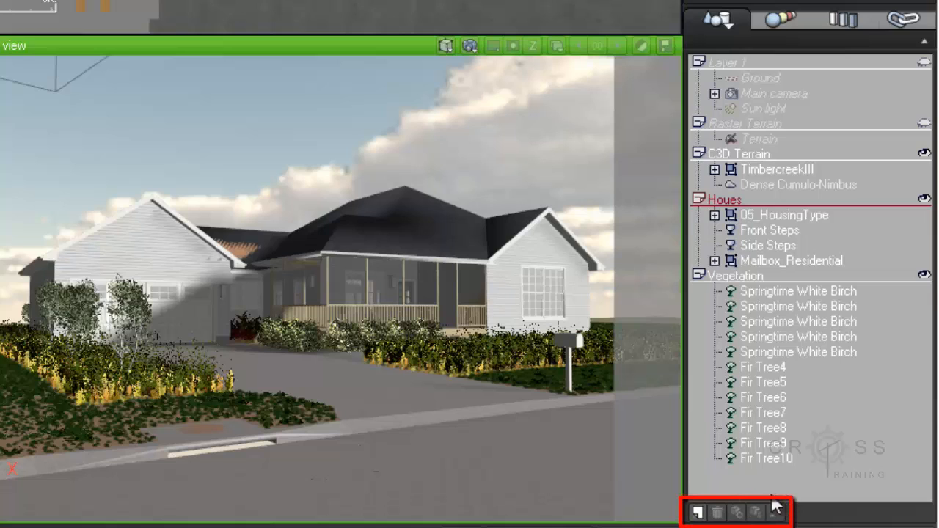
- Add a new empty layer to the scene and select it
left_click(697, 513)
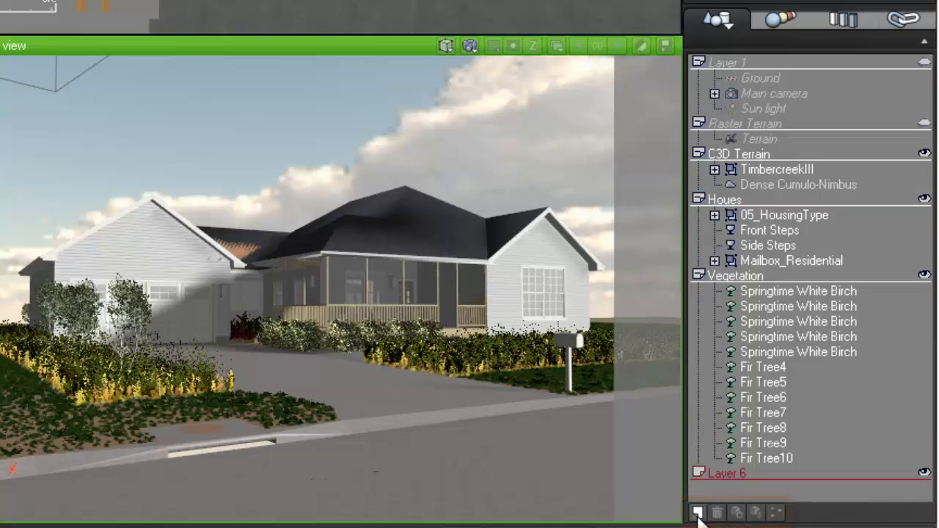
left_click(728, 474)
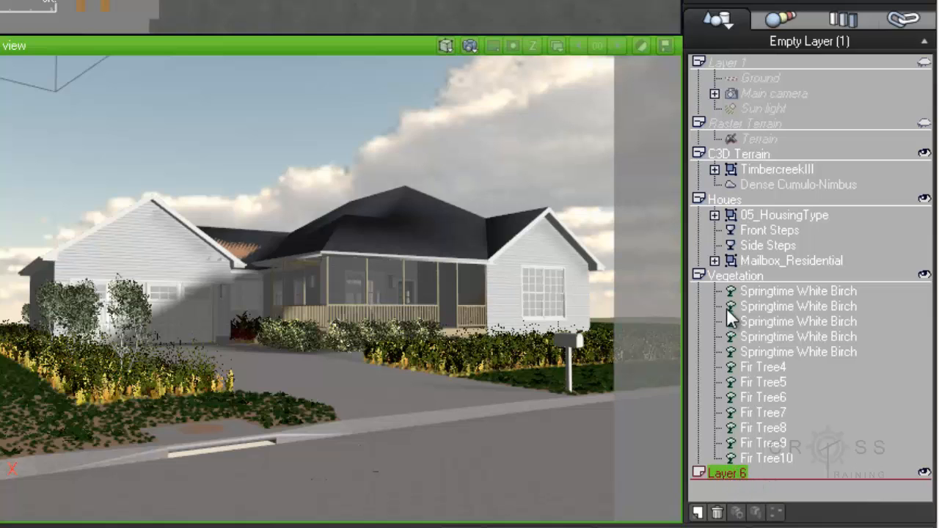
- Make Layer 1 visible again and delete the empty Layer 6
left_click(722, 63)
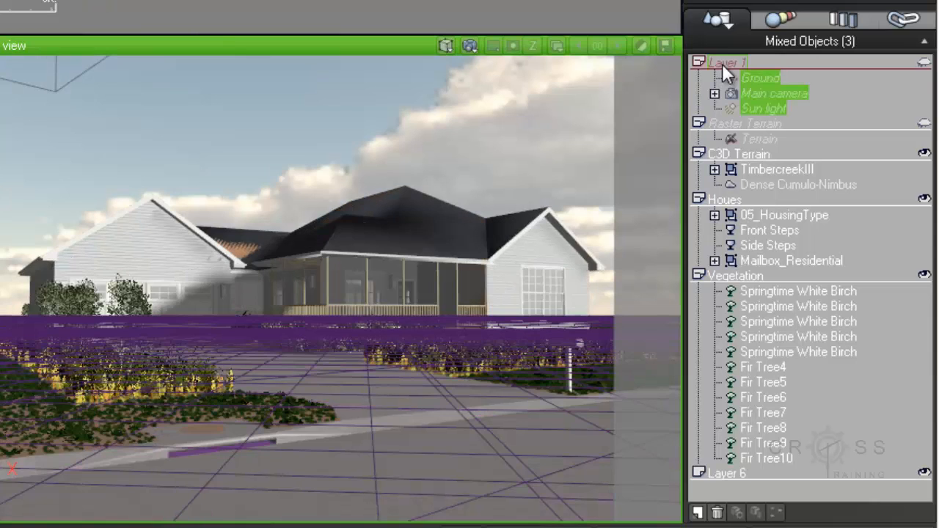
left_click(925, 63)
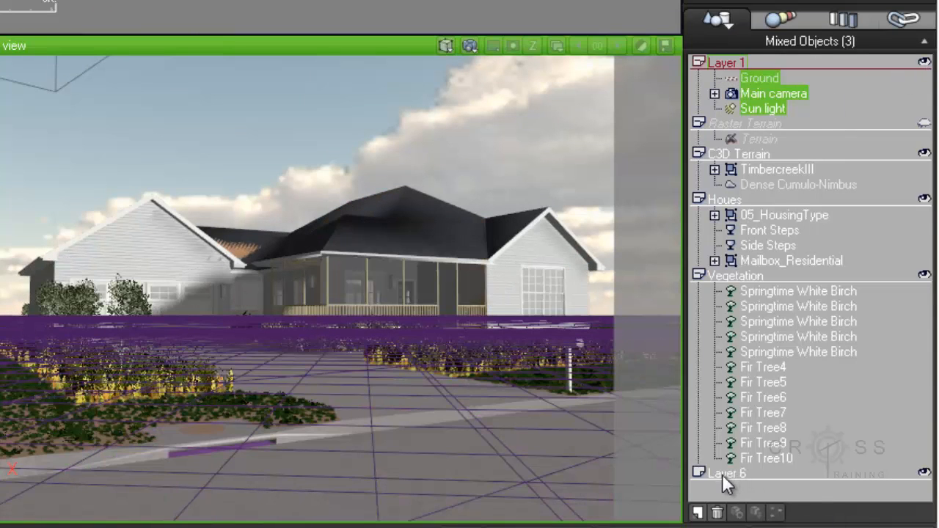
left_click(722, 474)
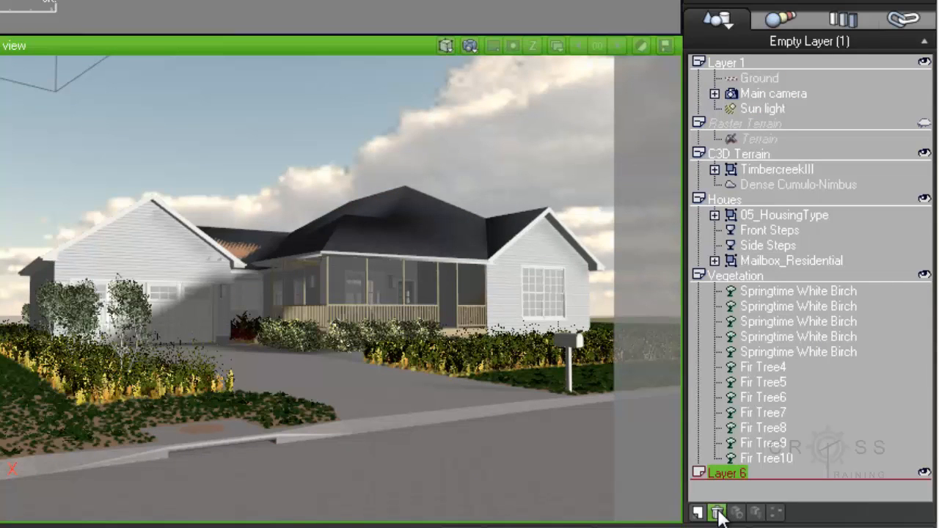
left_click(718, 514)
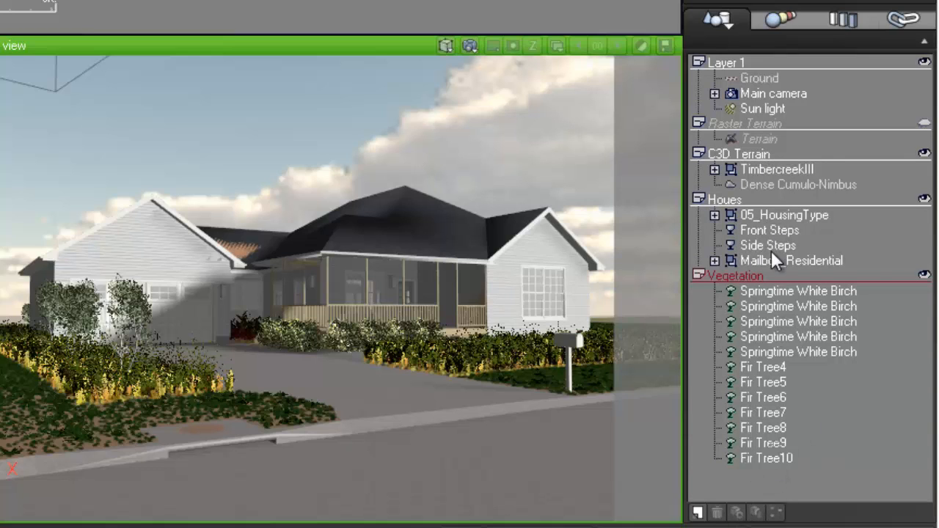
- Open Fir Tree4 for editing to view its plant settings, and close the editor without changes
left_click(774, 367)
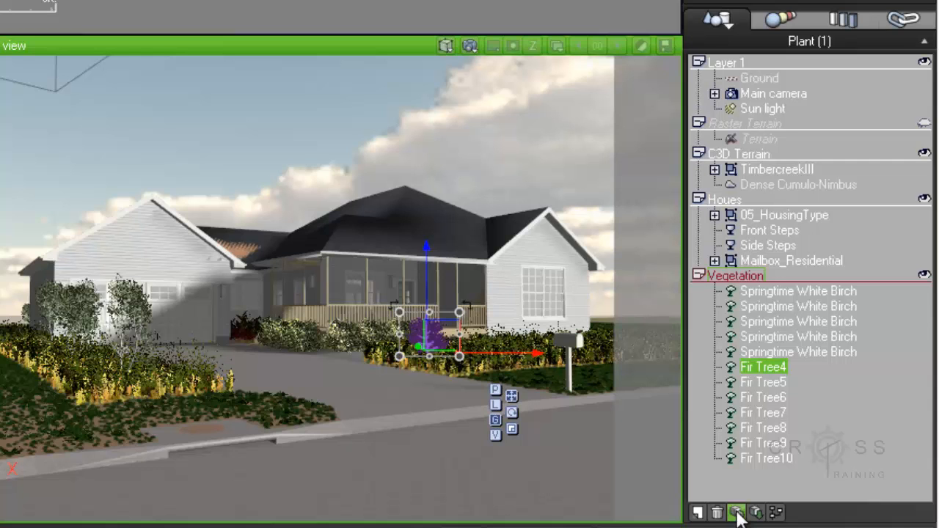
left_click(737, 513)
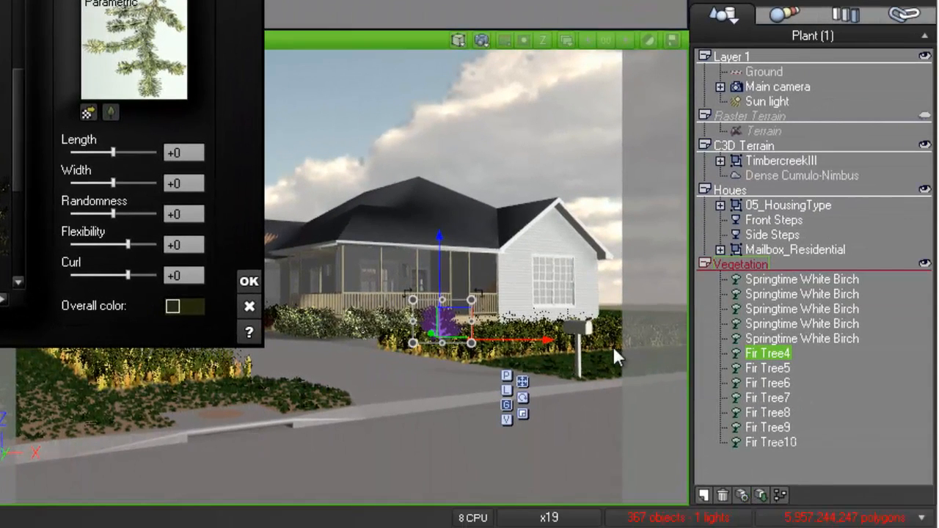
left_click(248, 310)
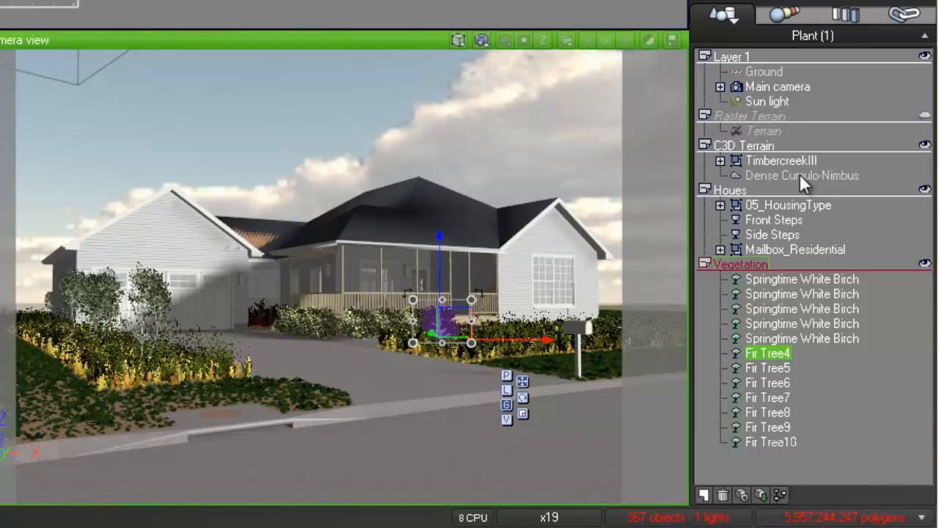
- Open the Terrain object of the Raster Terrain layer in the Terrain Editor, view its full settings, and close it without changes
left_click(765, 131)
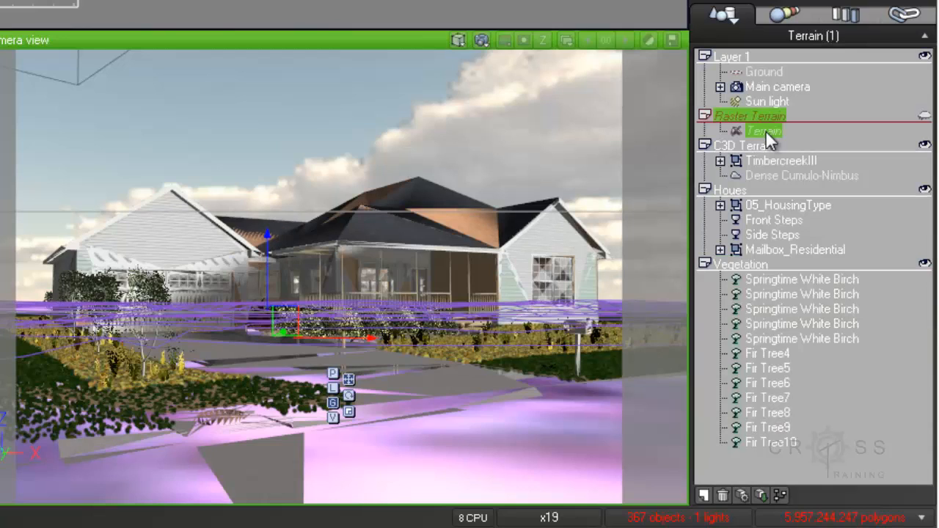
left_click(744, 497)
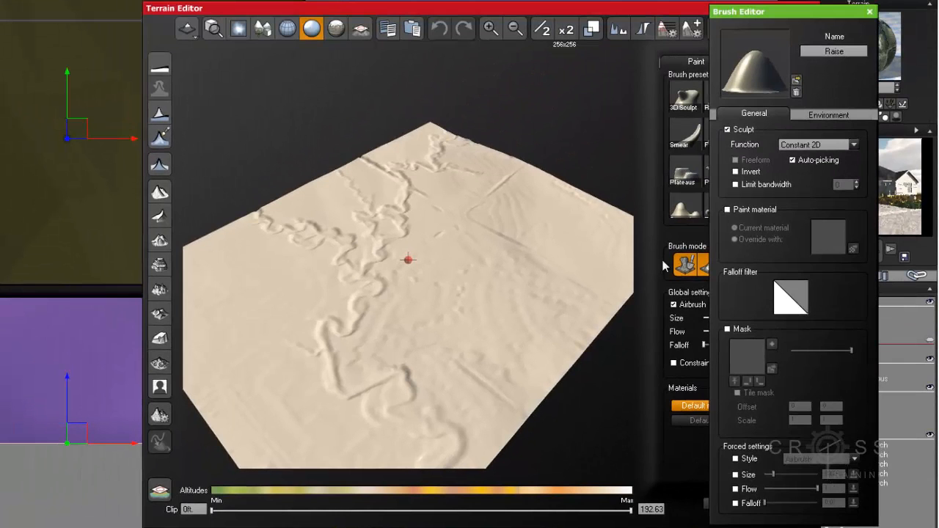
left_click_drag(597, 12, 480, 16)
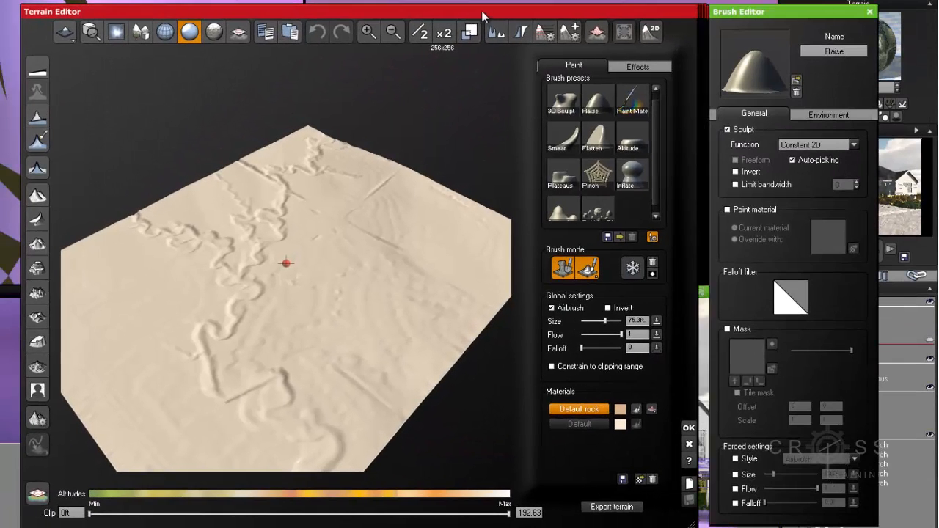
left_click(701, 445)
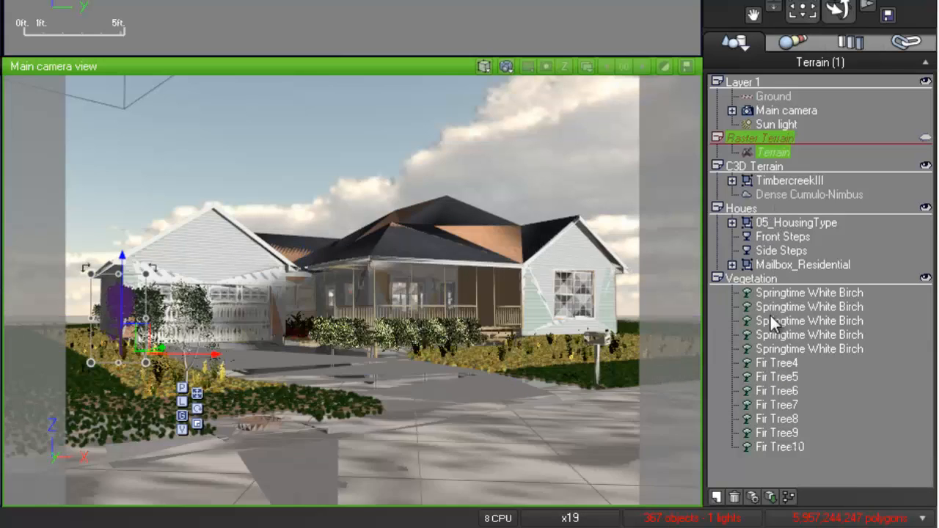
- Turn Hide From Render on and off again for Fir Tree4, and deselect everything
left_click(770, 320)
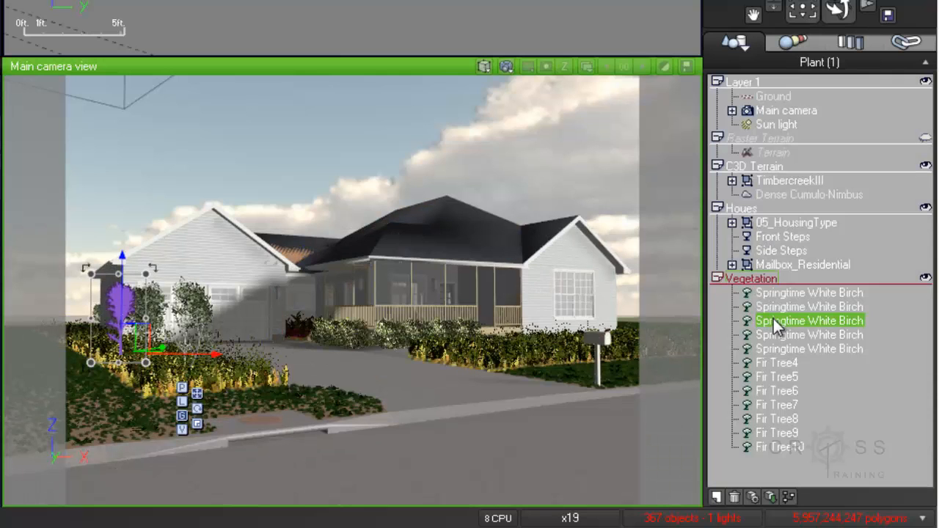
right_click(773, 318)
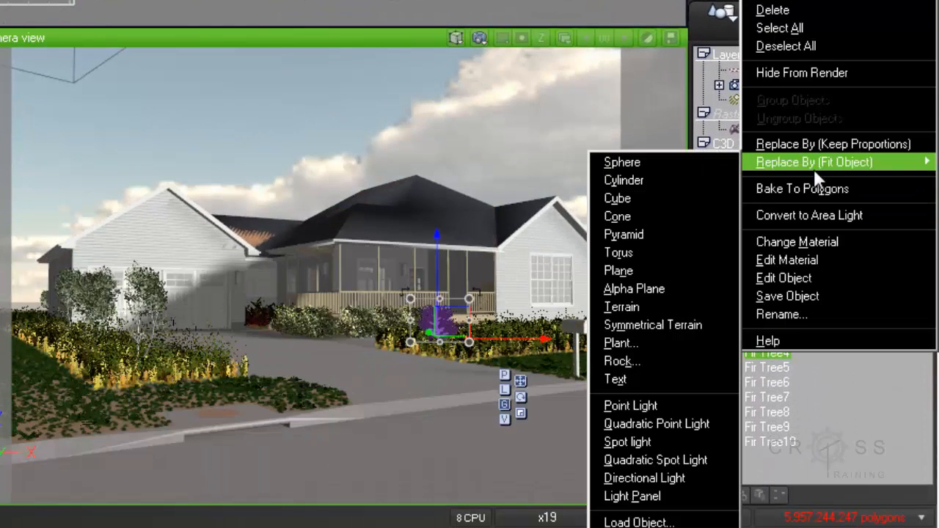
left_click(808, 78)
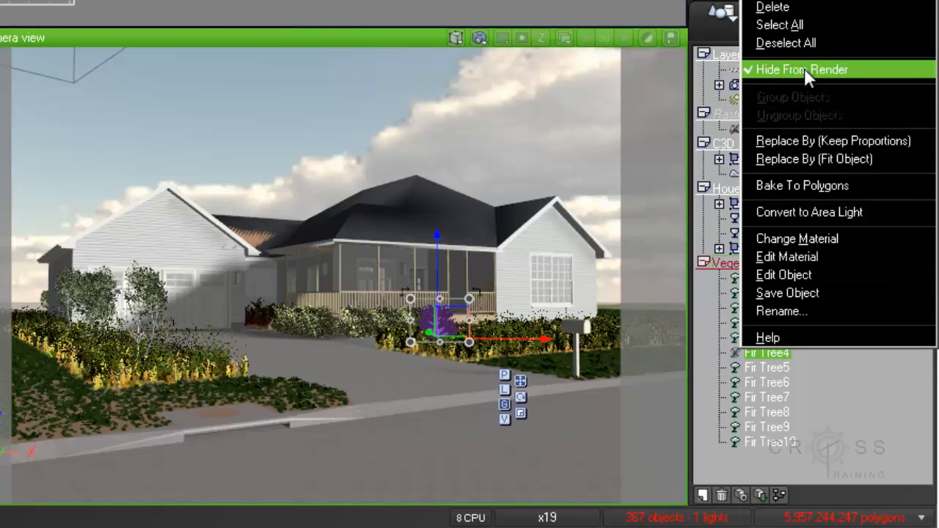
left_click(806, 71)
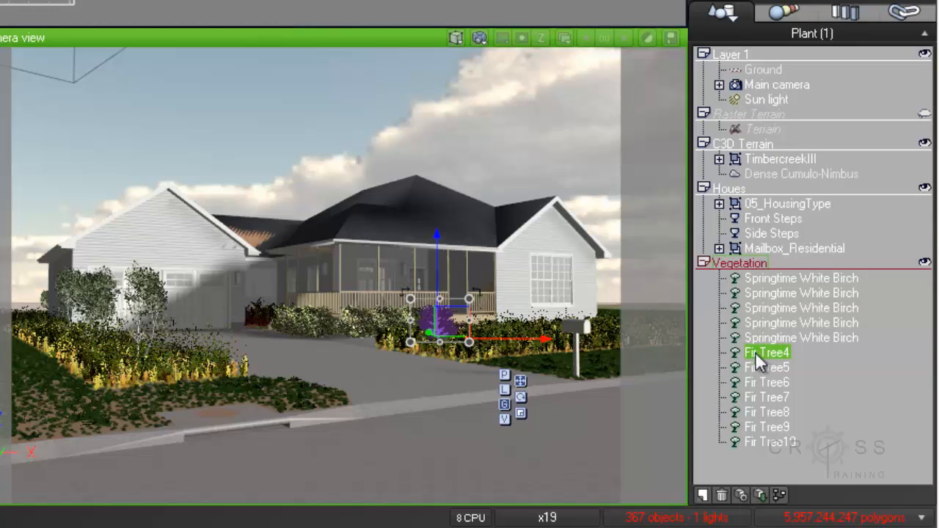
left_click(750, 465)
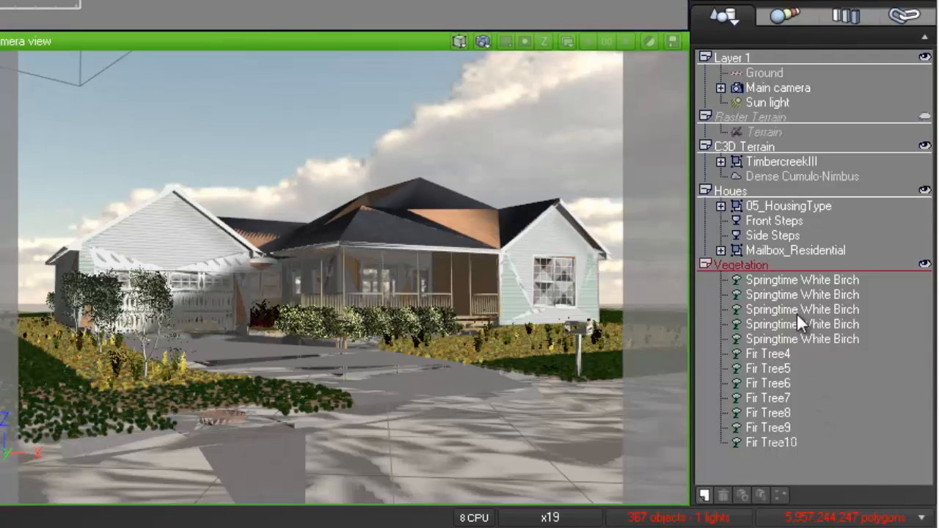
- Open the object graph of the Terrain object to view its position, orientation and size nodes, and close it without changes
left_click(764, 132)
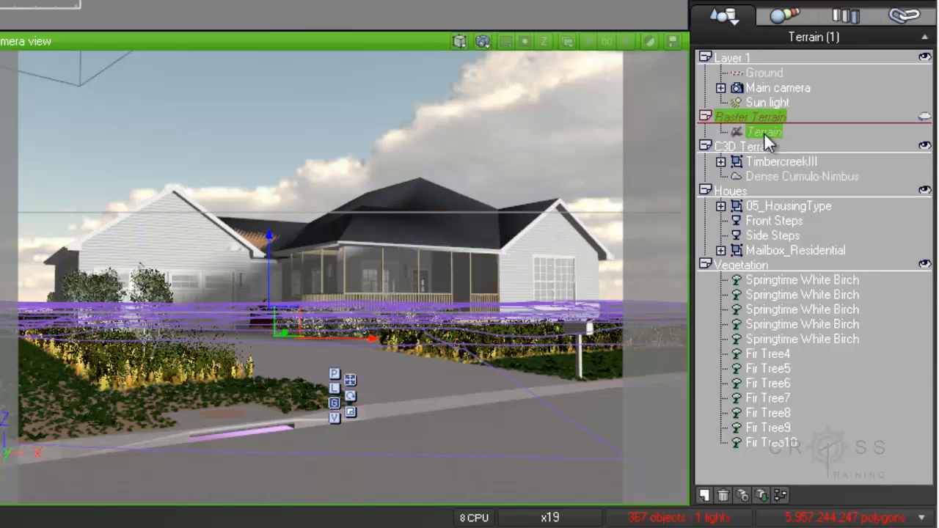
left_click(780, 498)
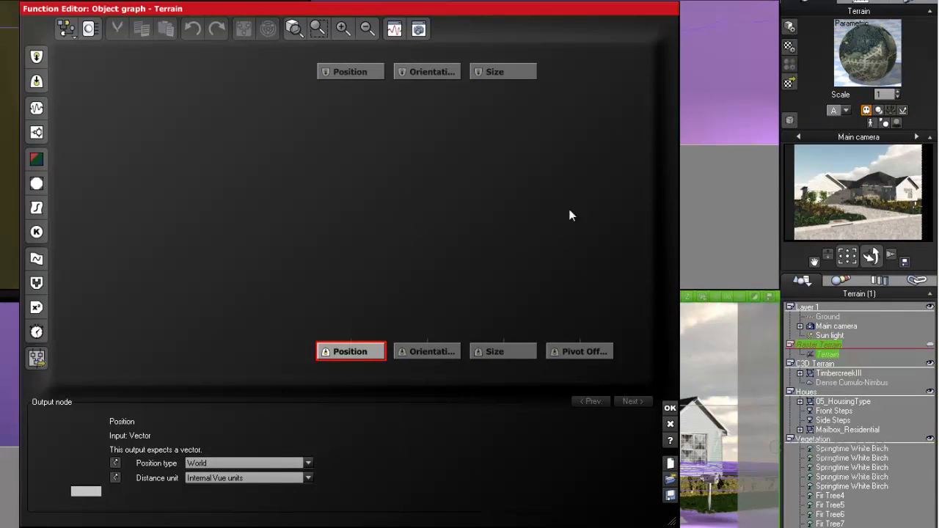
left_click(670, 425)
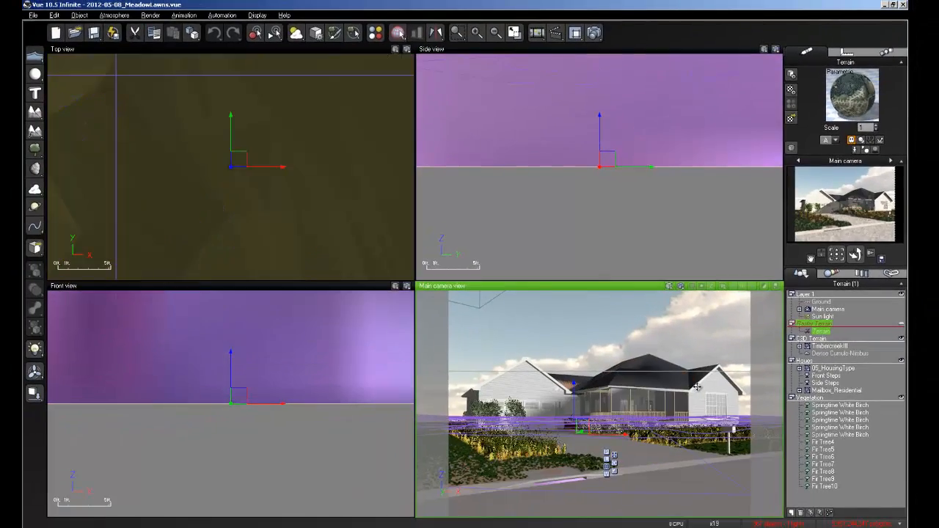